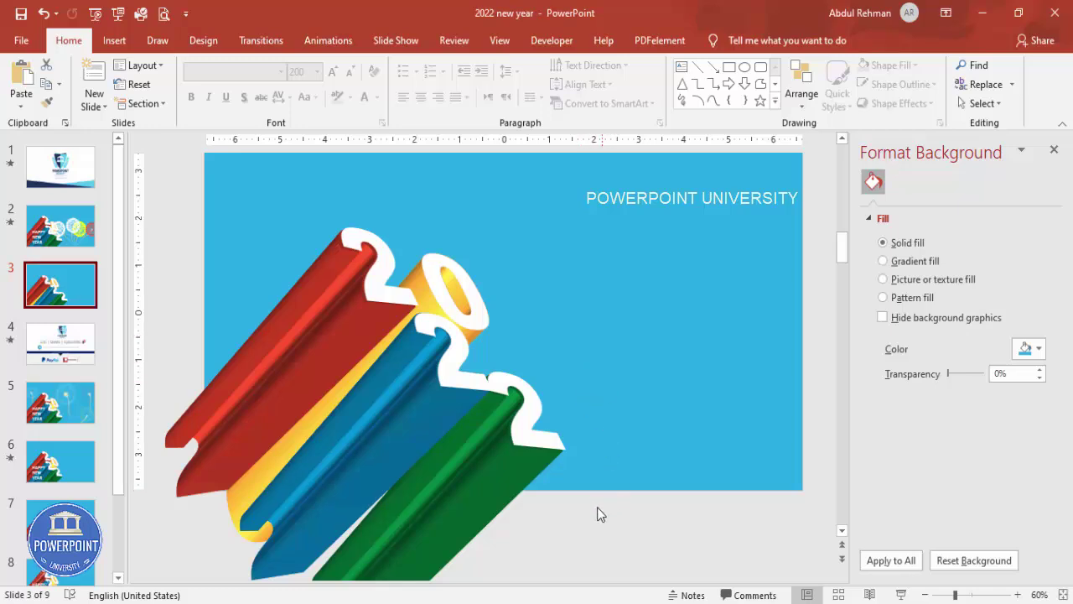
Move the white 0 and 2 digits aside to the right of the bars
left_click(426, 324)
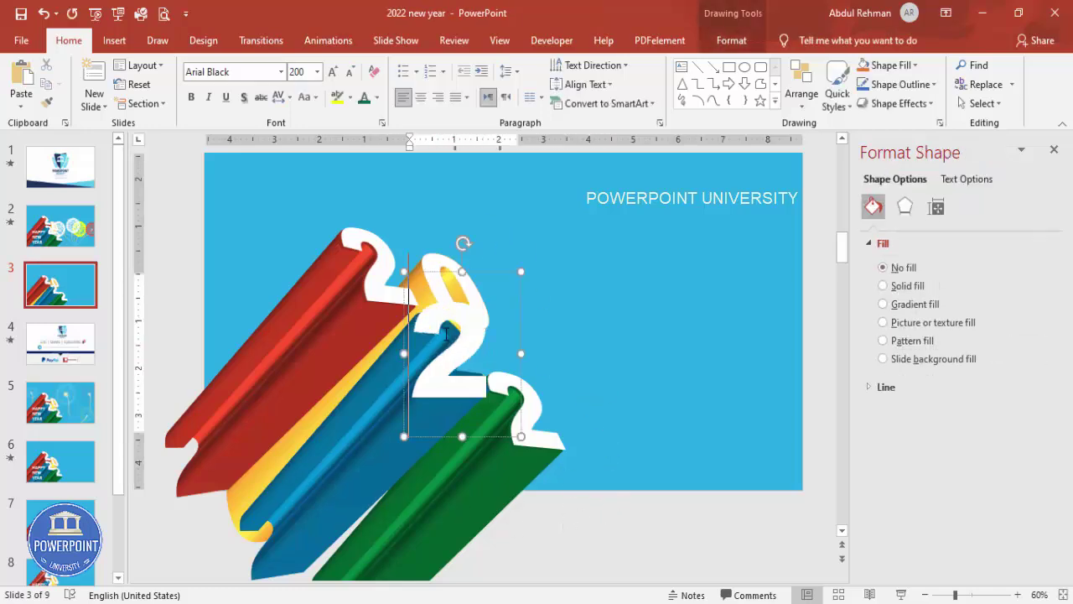
left_click_drag(527, 310, 646, 291)
left_click(448, 246)
left_click_drag(447, 246, 473, 317)
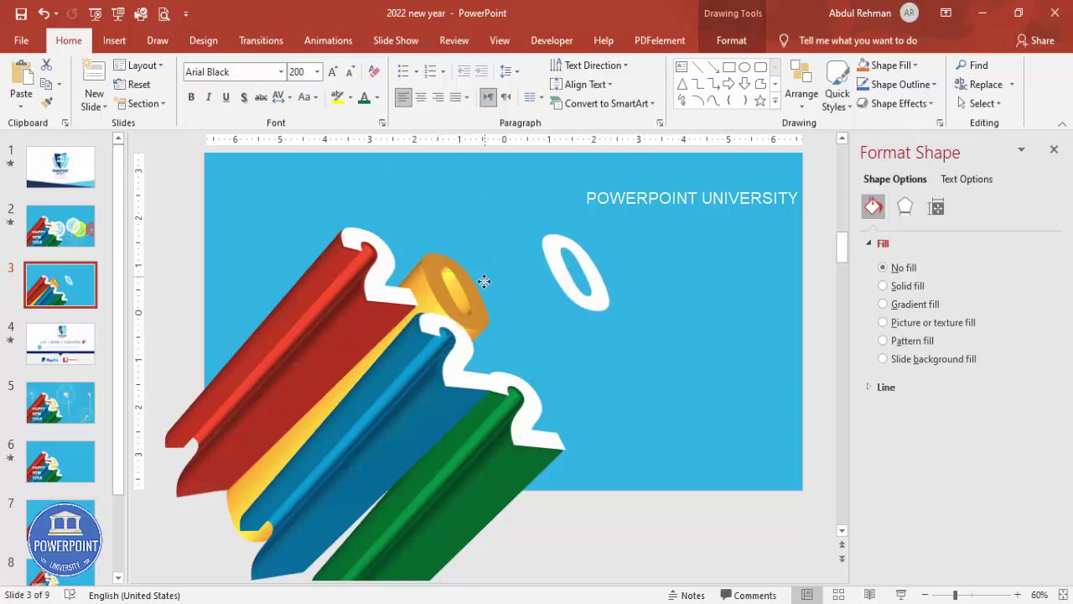
left_click_drag(529, 357, 614, 329)
Reposition the blue and green 3D bars snugly along the stack
left_click(400, 360)
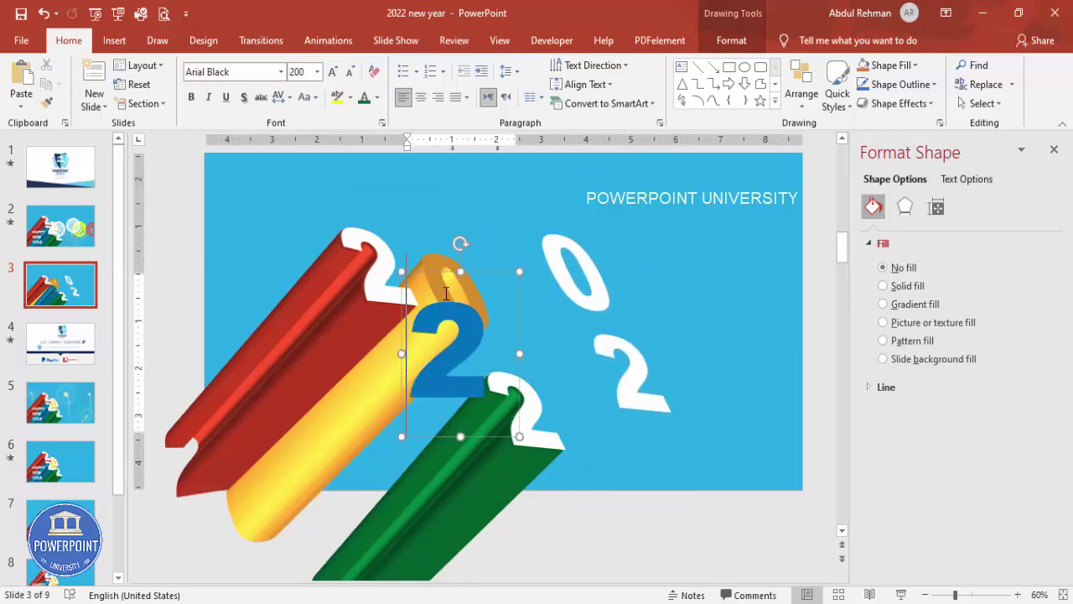
left_click(471, 278)
mouse_move(496, 221)
left_mouse_down()
mouse_move(476, 244)
mouse_move(489, 233)
mouse_move(479, 223)
left_mouse_up()
left_click(442, 421)
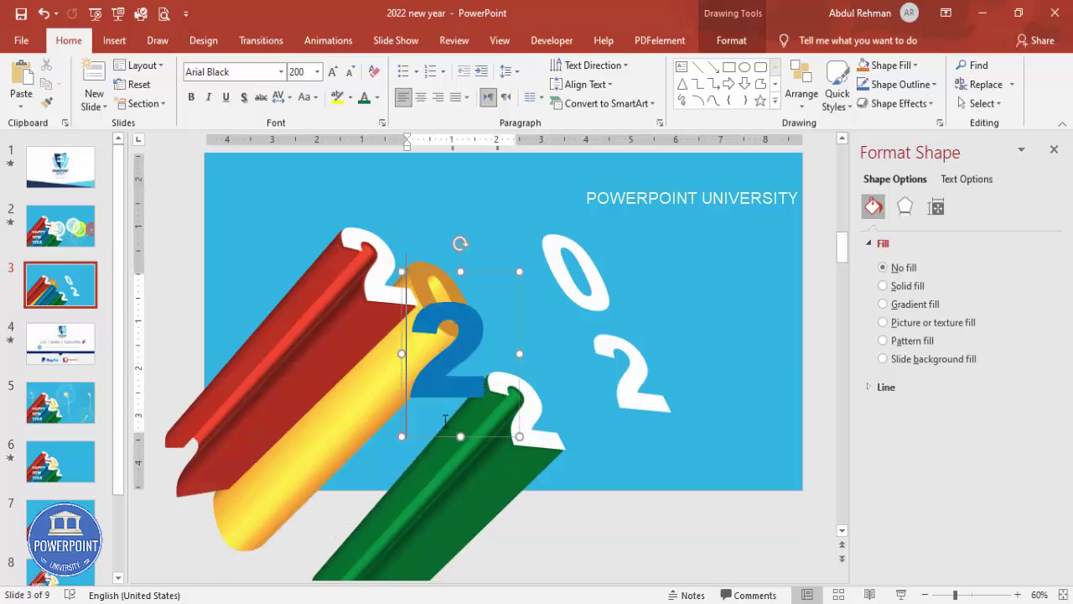
left_click_drag(482, 438, 457, 430)
left_click(579, 415)
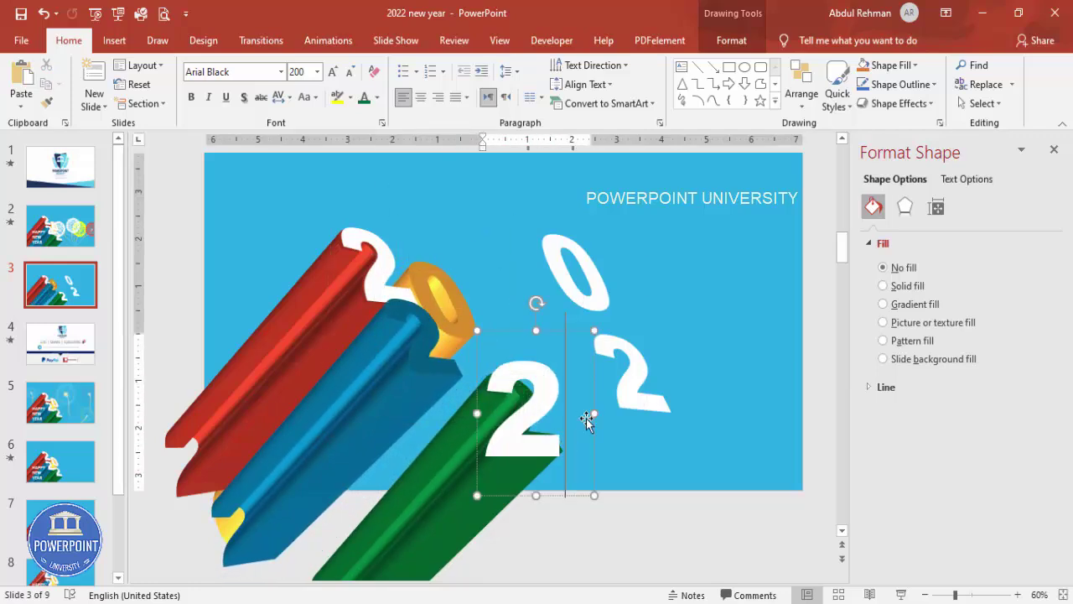
left_click(594, 430)
left_click_drag(515, 333, 480, 321)
Set the 0, 2 and 2 digits on top of the yellow, blue and green bars
left_click(597, 244)
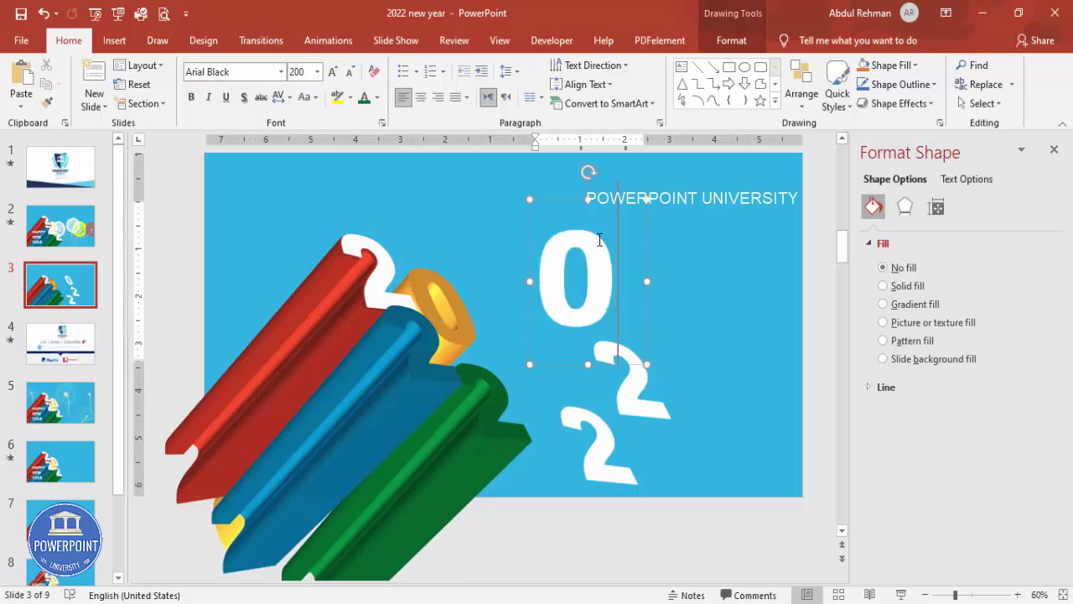
left_click_drag(613, 203, 480, 231)
left_click(632, 333)
left_click_drag(659, 311, 460, 261)
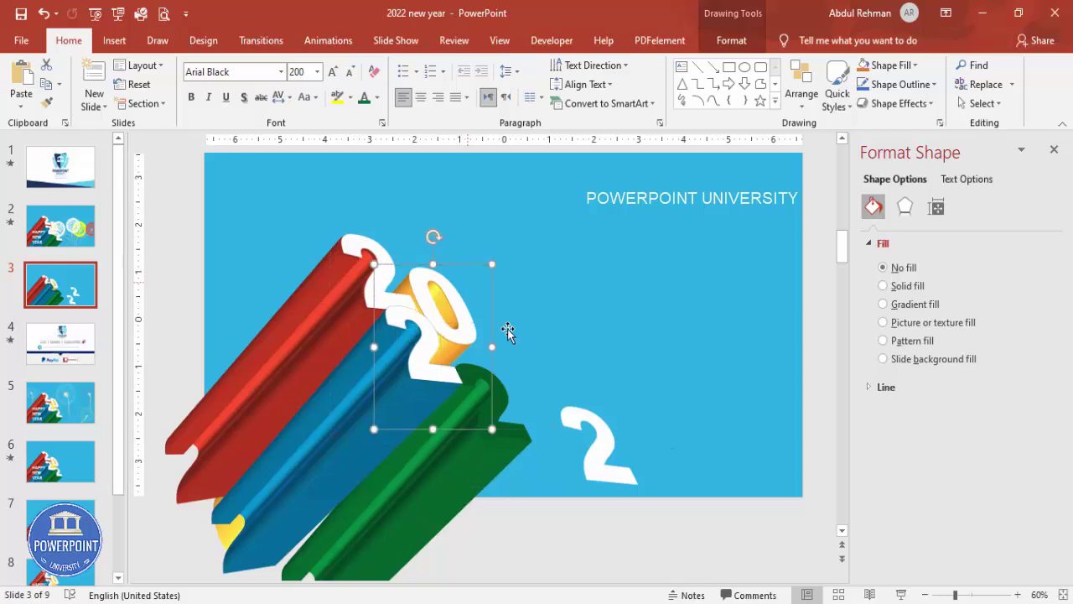
left_click(589, 410)
left_click_drag(630, 367, 527, 318)
left_click(634, 352)
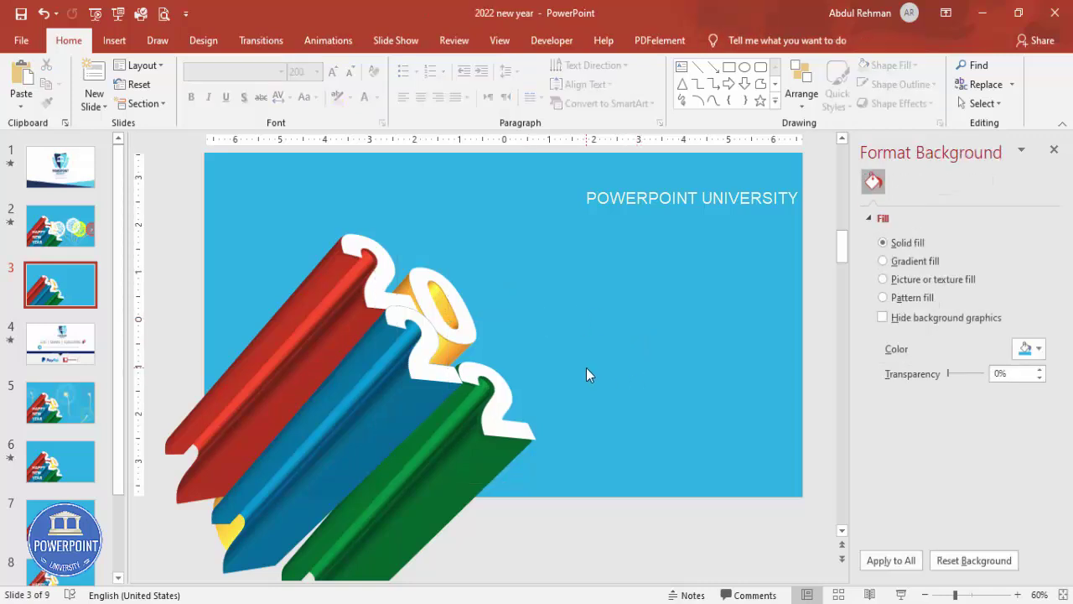
left_click(114, 40)
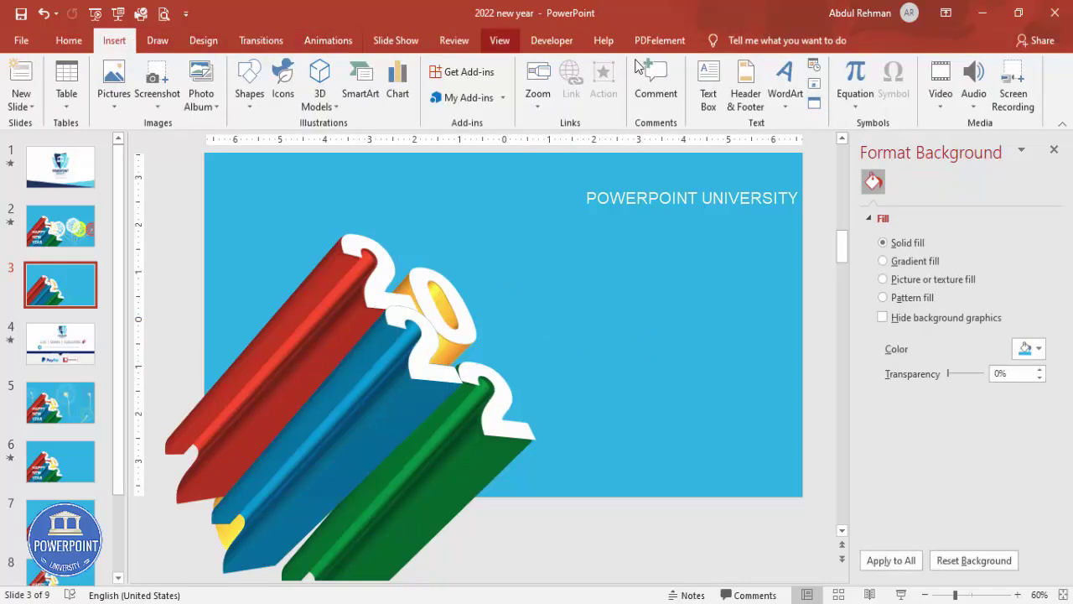
Draw a text box containing HAPPY NEW YEAR on three lines
left_click(709, 93)
left_click_drag(534, 252, 688, 338)
type("HAPP")
key("BackSpace")
key("BackSpace")
type("PPY")
key("Return")
type("NEW")
key("Return")
type("YEAR")
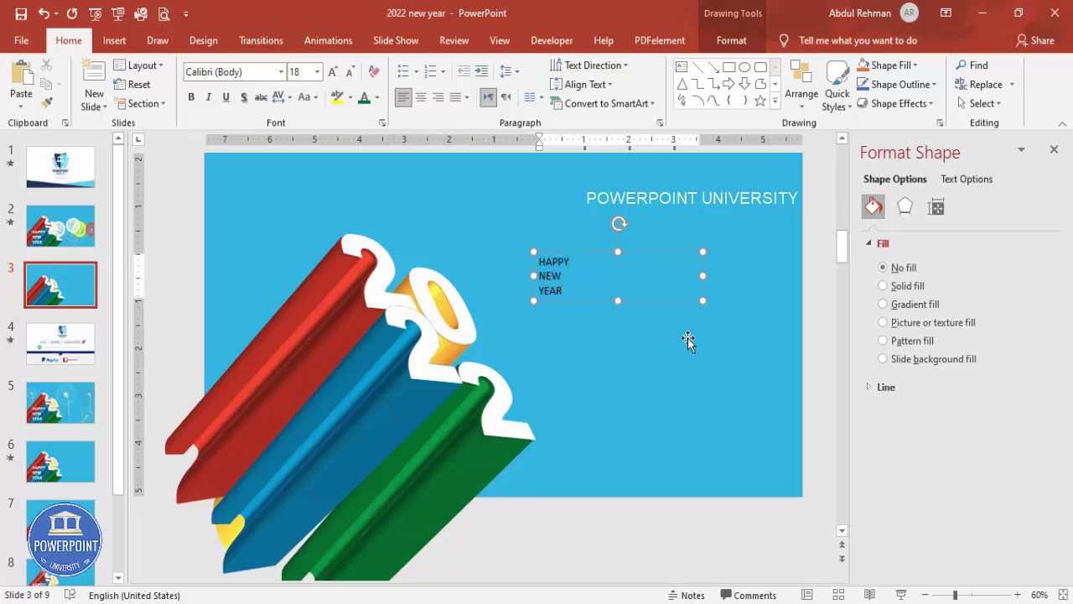
key("Escape")
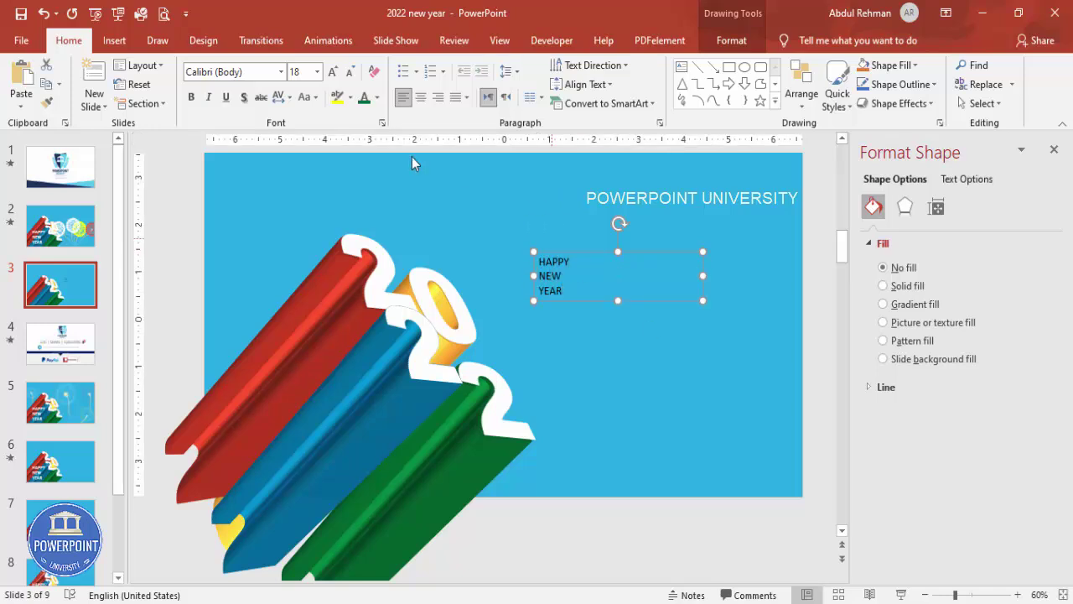
Format the text white, Open Sans, bold, at 36 pt
left_click(380, 103)
left_click(363, 138)
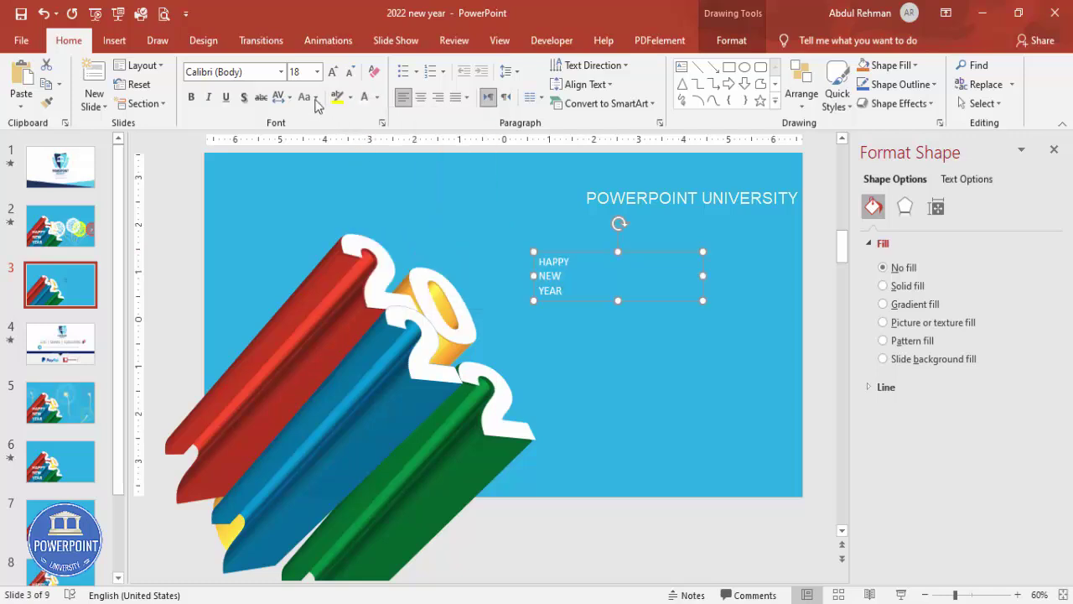
left_click(268, 72)
type("Op")
key("Return")
left_click(191, 97)
left_click(335, 73)
left_click(334, 72)
left_click(335, 73)
left_click(335, 73)
left_click(335, 73)
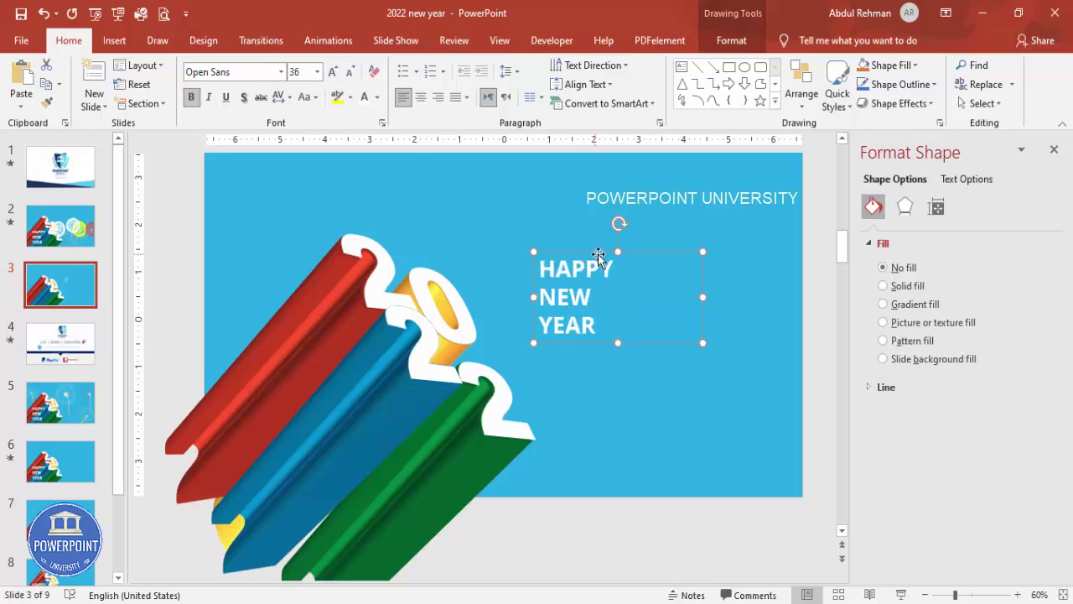
Move the HAPPY NEW YEAR text onto the lower-left bars
left_click_drag(635, 259, 362, 366)
left_click(589, 321)
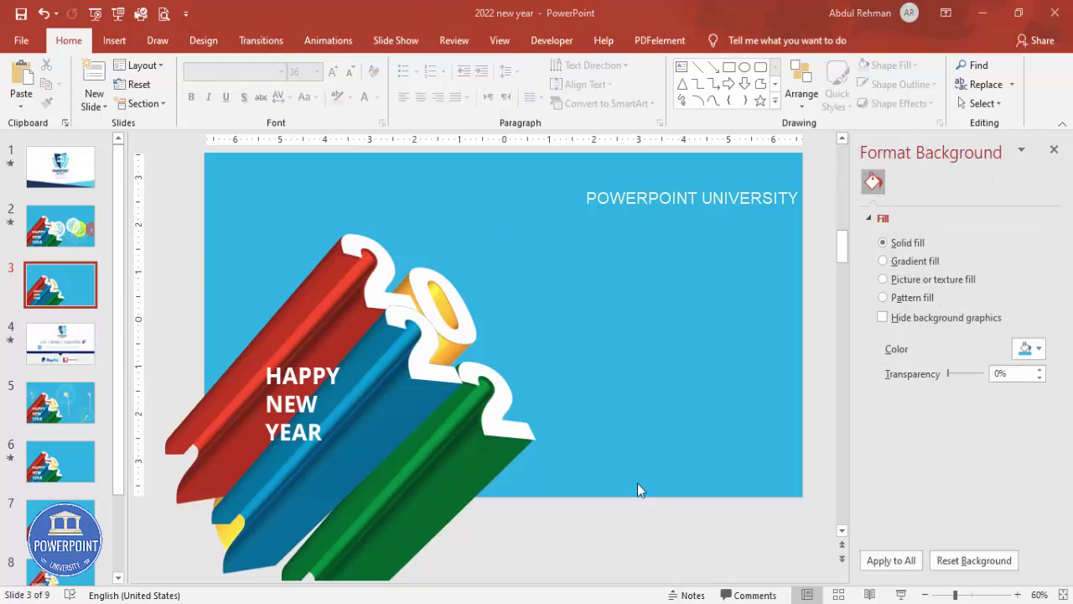
left_click_drag(646, 490, 292, 130)
left_click(595, 479)
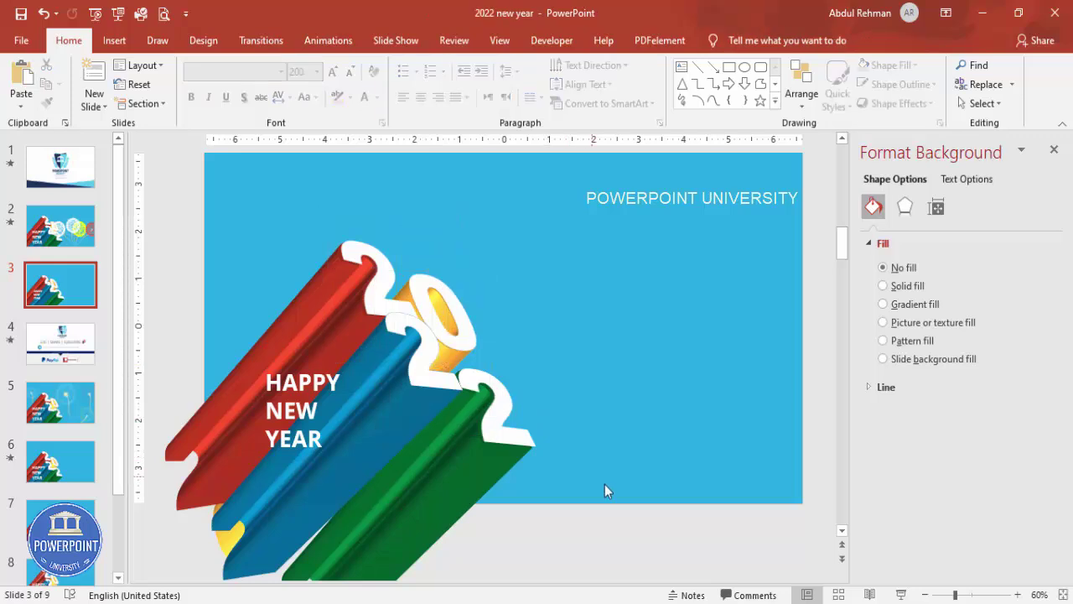
Select all the 2022 digit shapes and give them a Fly In entrance
left_click_drag(664, 545, 302, 149)
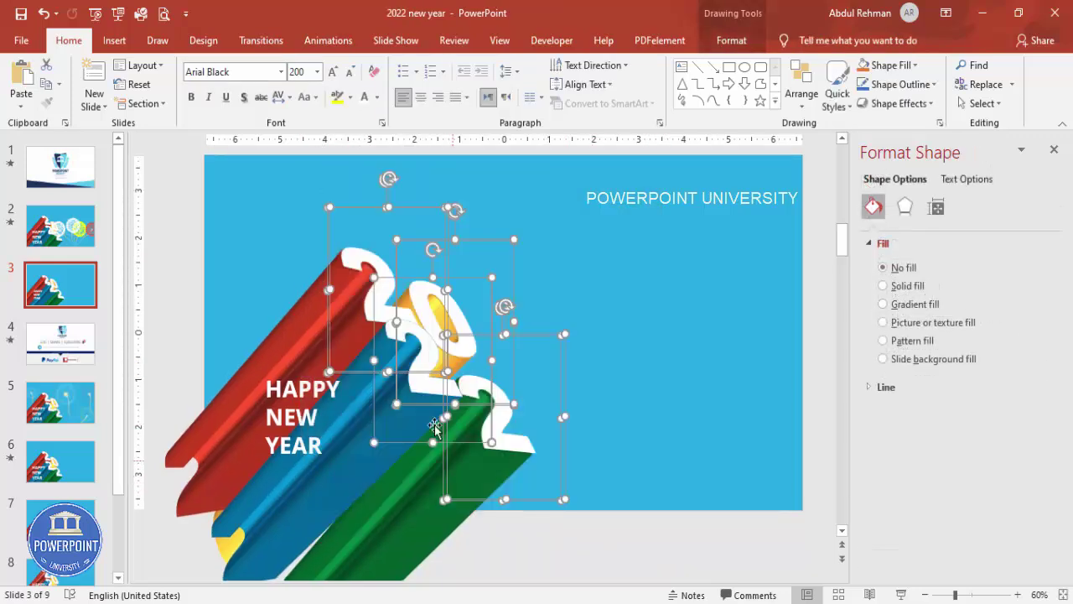
left_click(1056, 148)
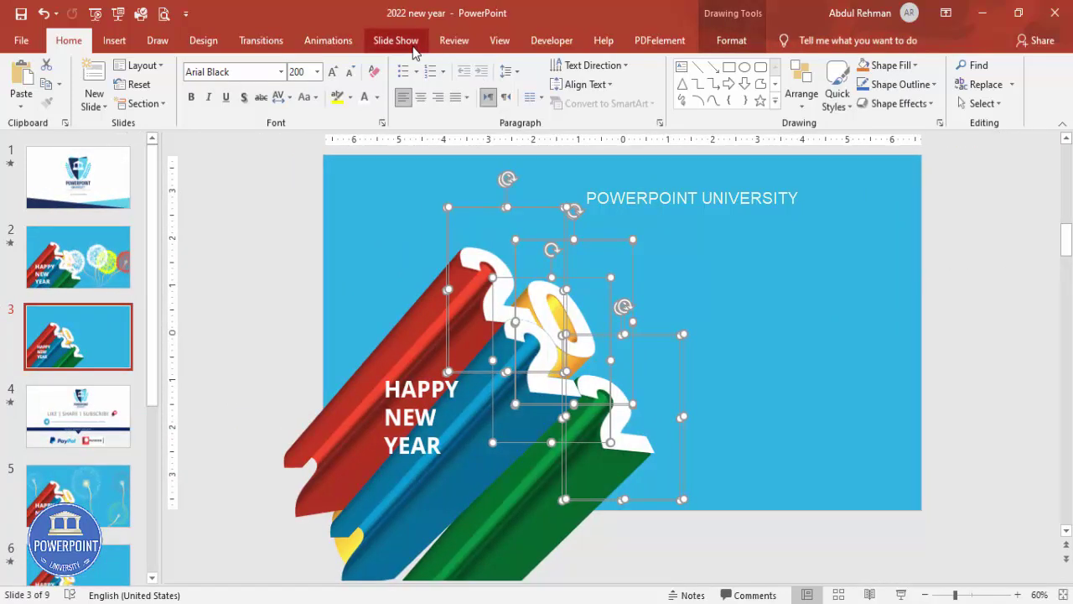
left_click(346, 43)
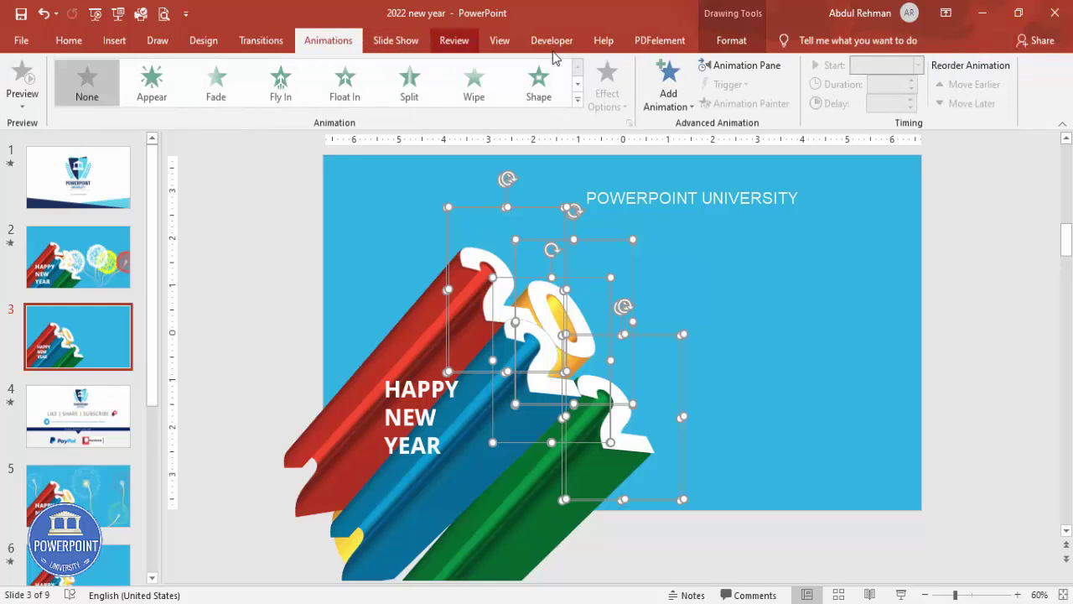
left_click(742, 65)
left_click(658, 102)
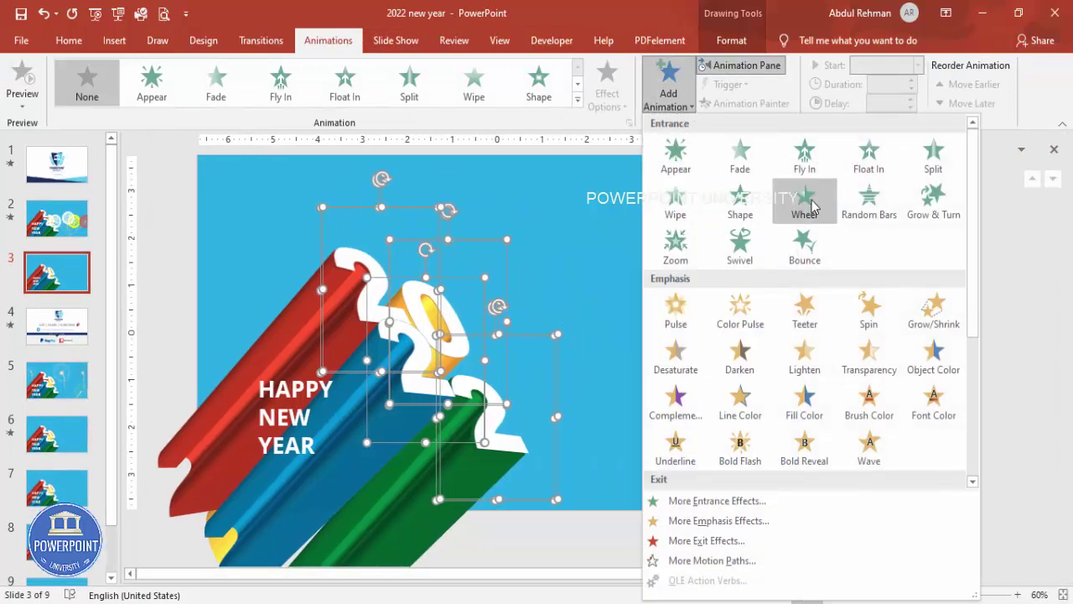
left_click(805, 168)
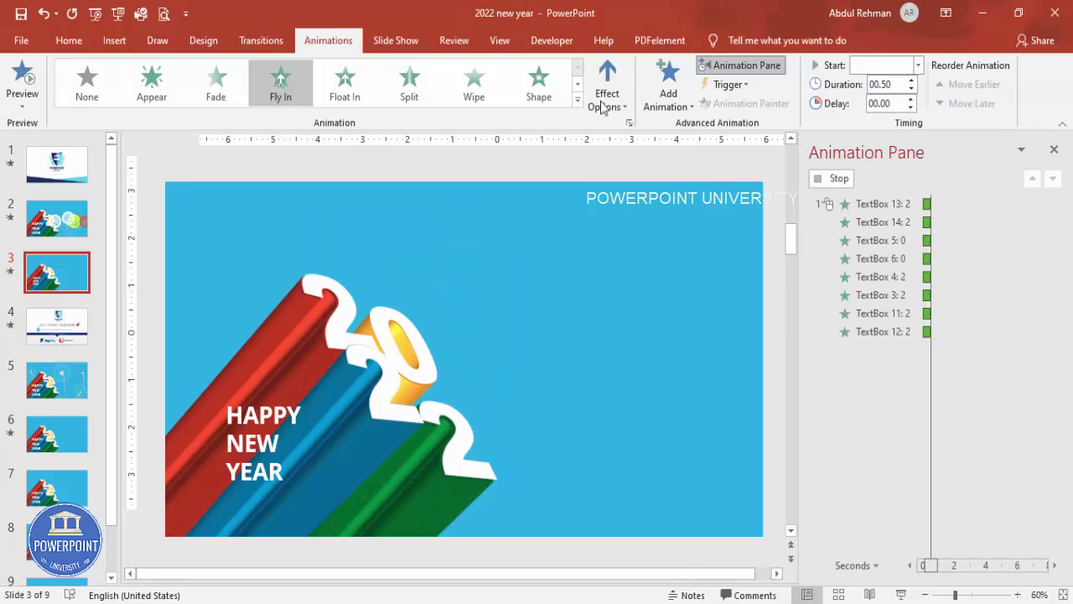
Set the digits' Fly In direction to From Bottom-Left and preview the slide show
left_click(609, 106)
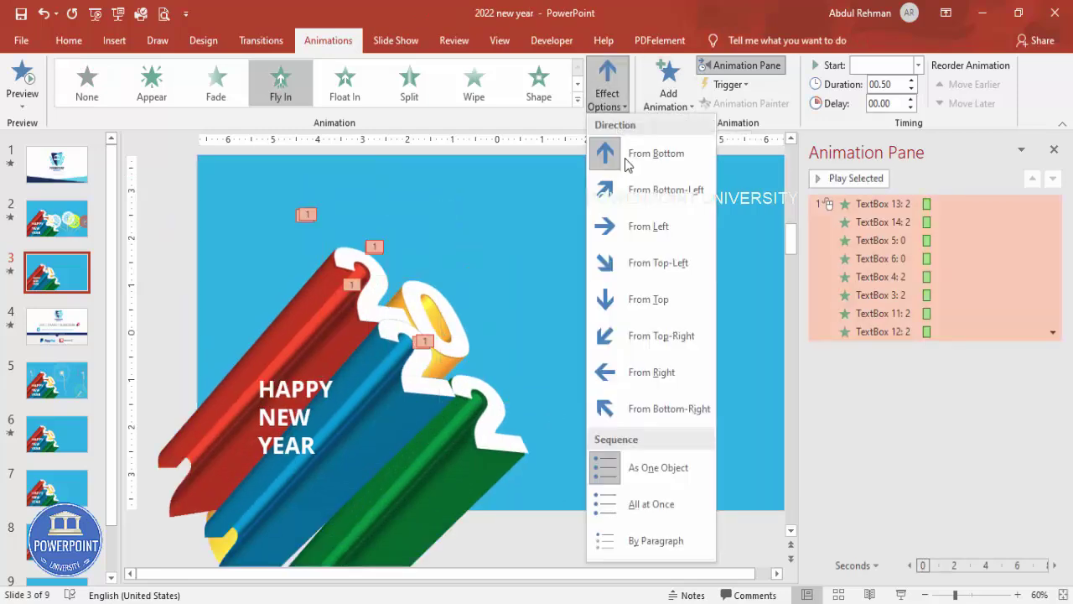
left_click(659, 199)
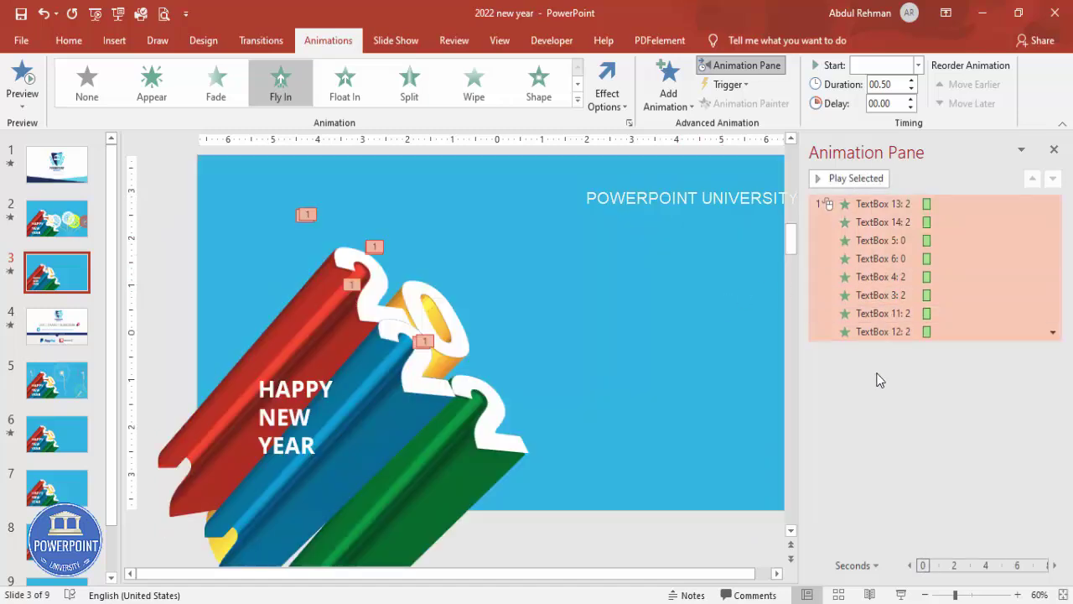
left_click(884, 372)
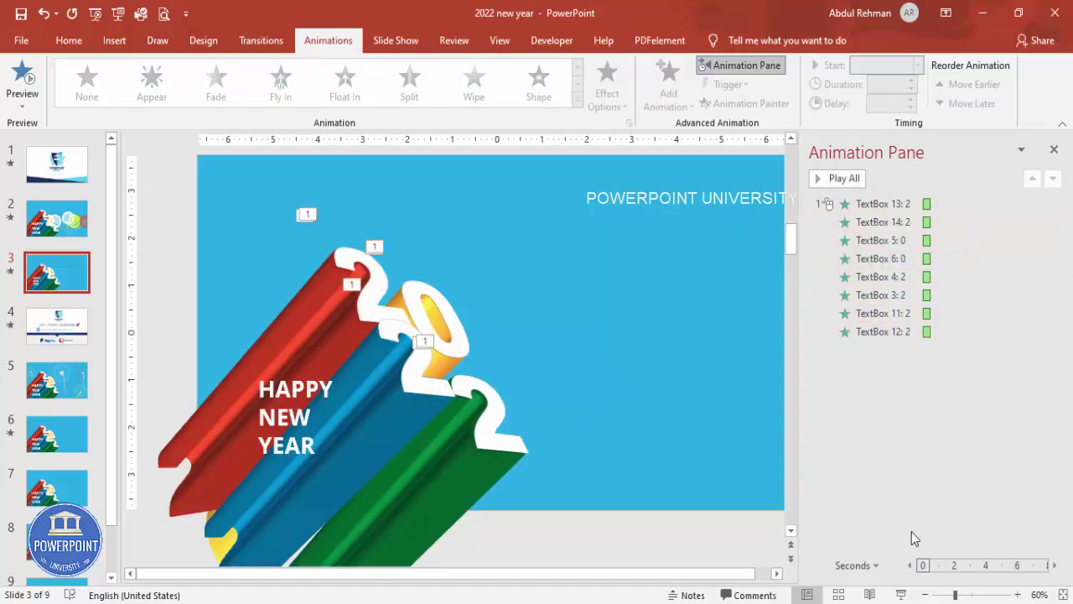
left_click(901, 595)
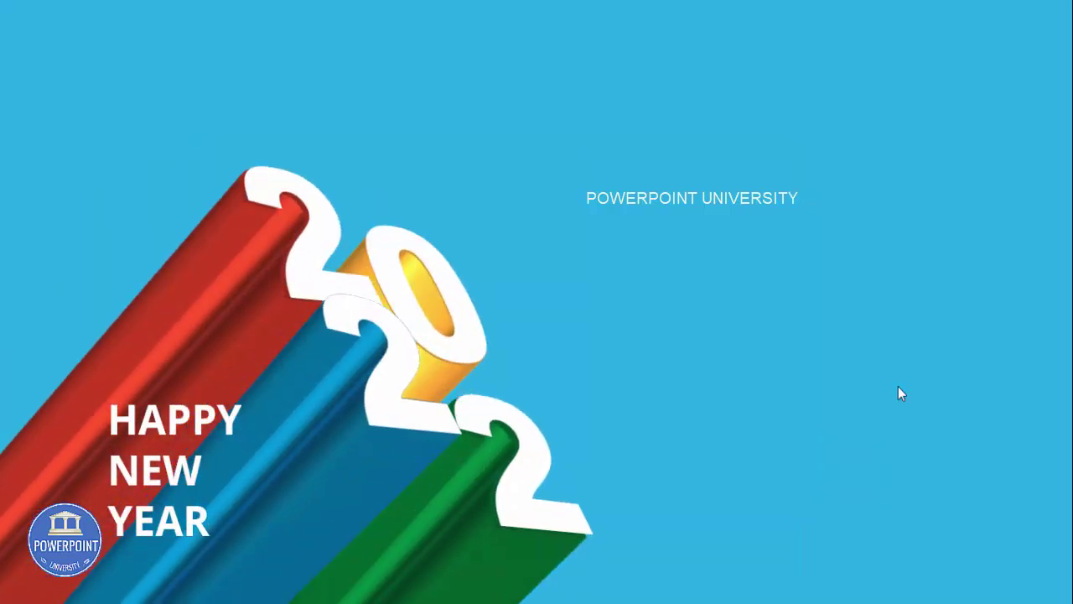
Give the HAPPY NEW YEAR text box a Fly In entrance coming from the left
key("Escape")
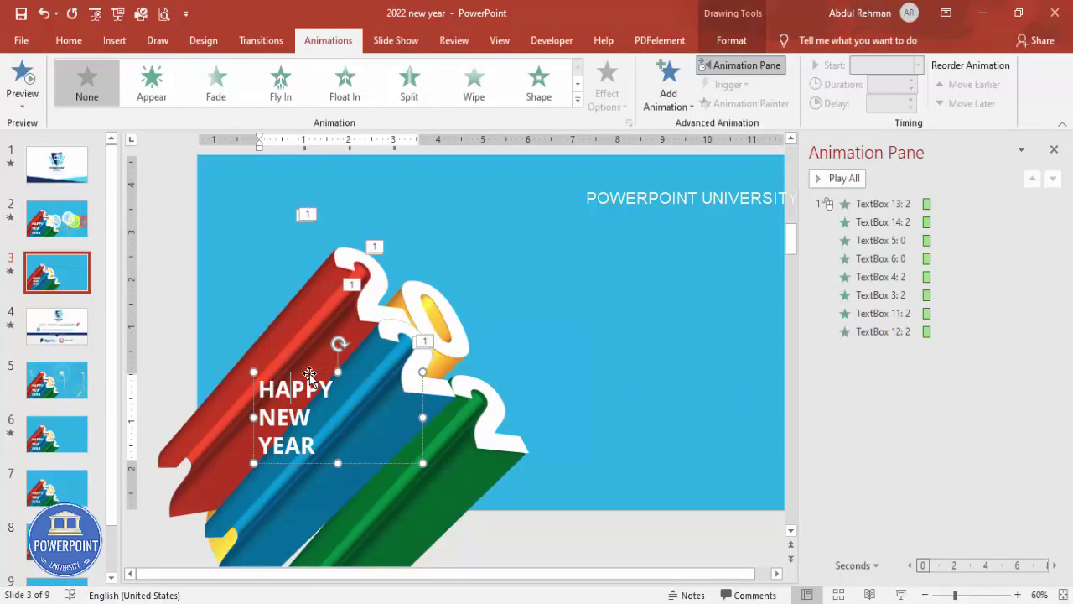
left_click(309, 375)
left_click(648, 111)
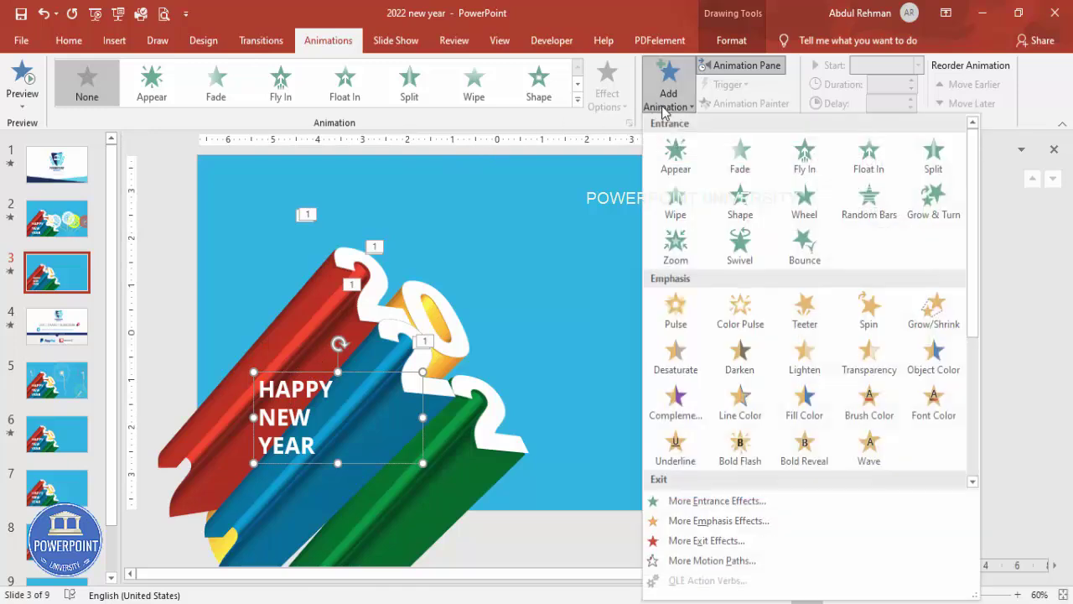
left_click(804, 165)
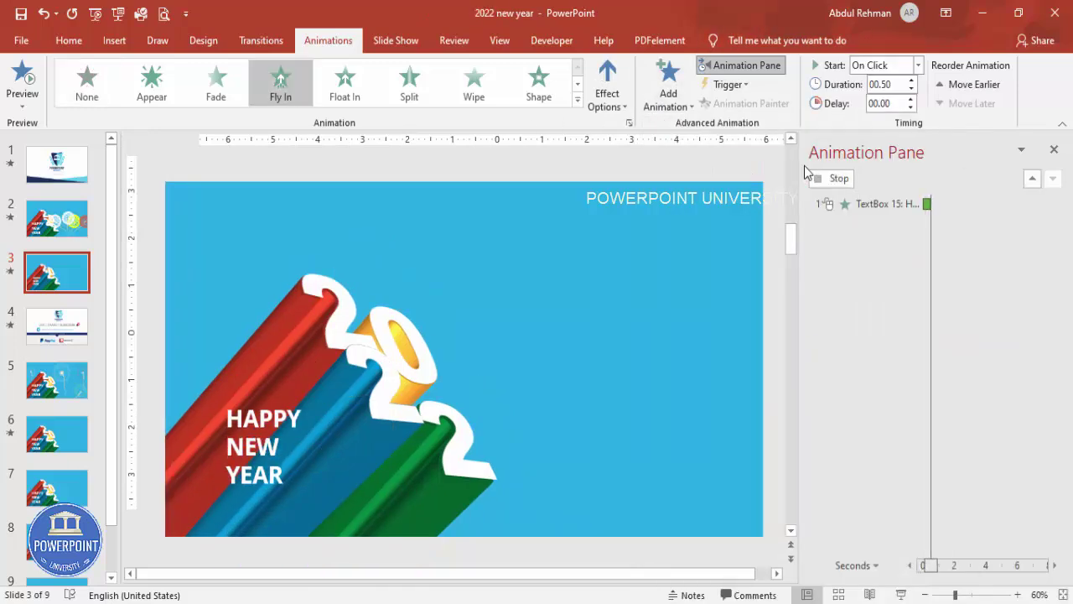
left_click(611, 99)
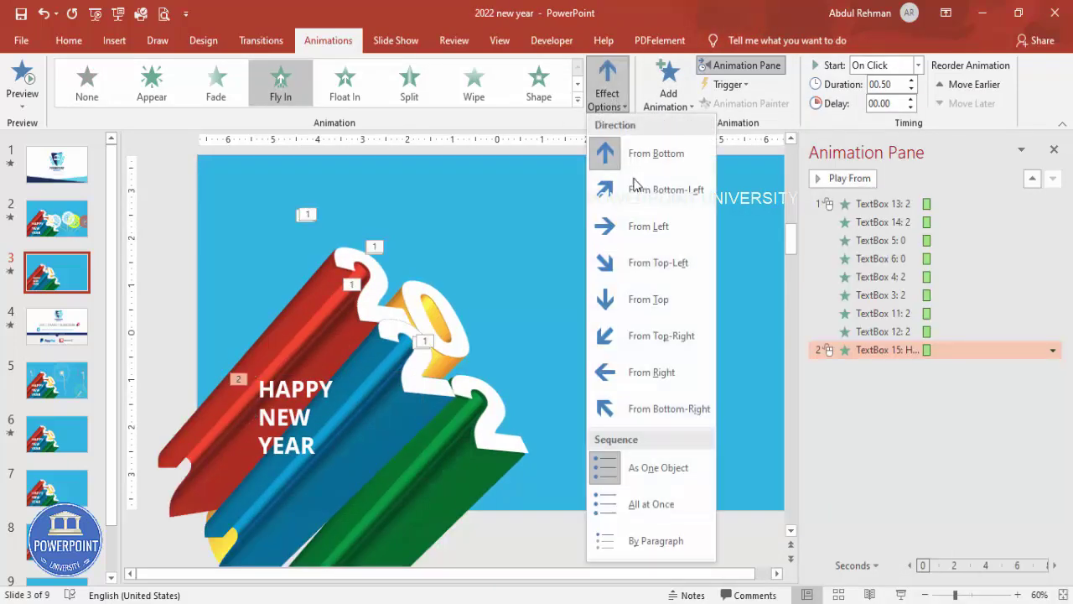
left_click(644, 228)
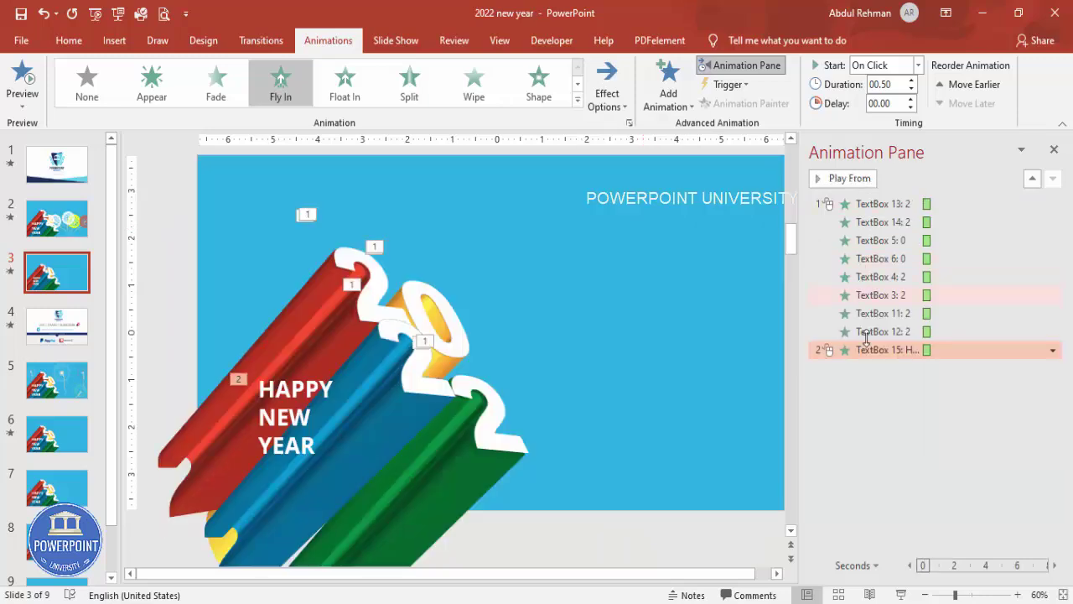
Make the text animation play By letter with a 0.3-second duration
double_click(862, 351)
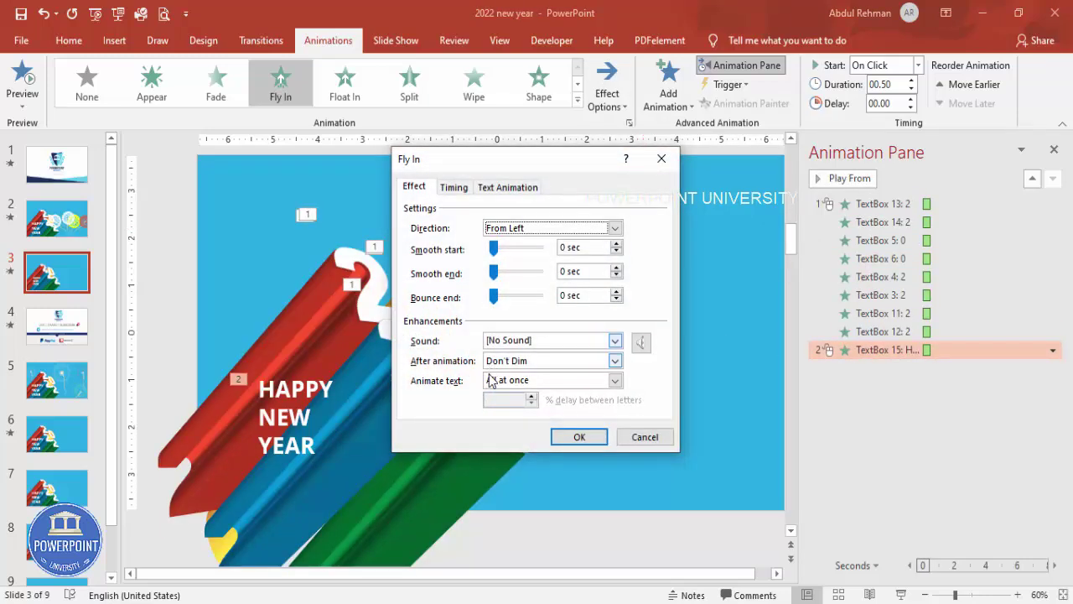
left_click(522, 382)
left_click(507, 419)
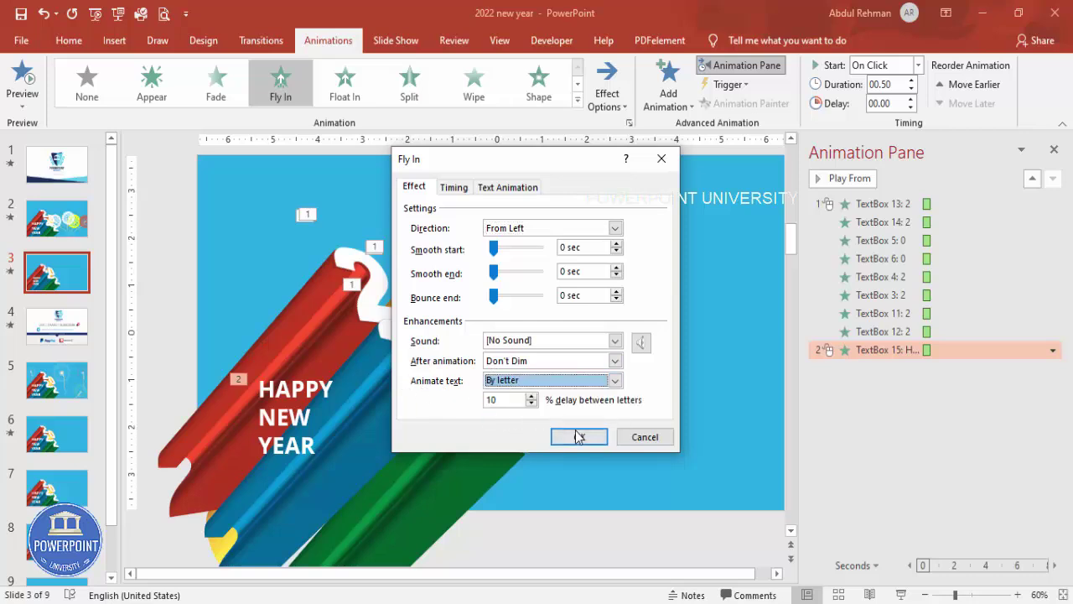
left_click(454, 187)
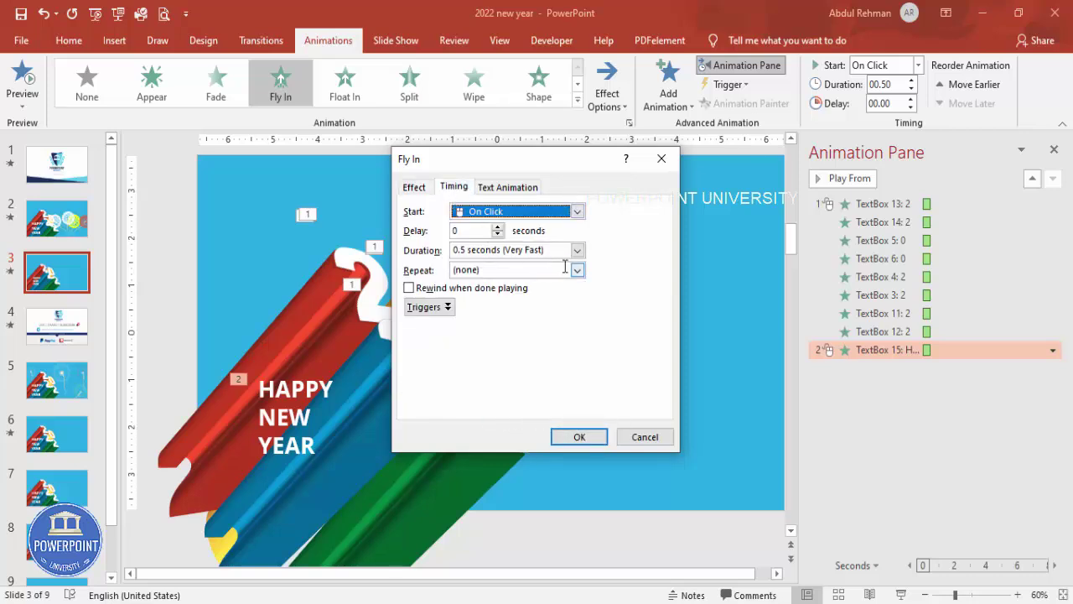
double_click(463, 250)
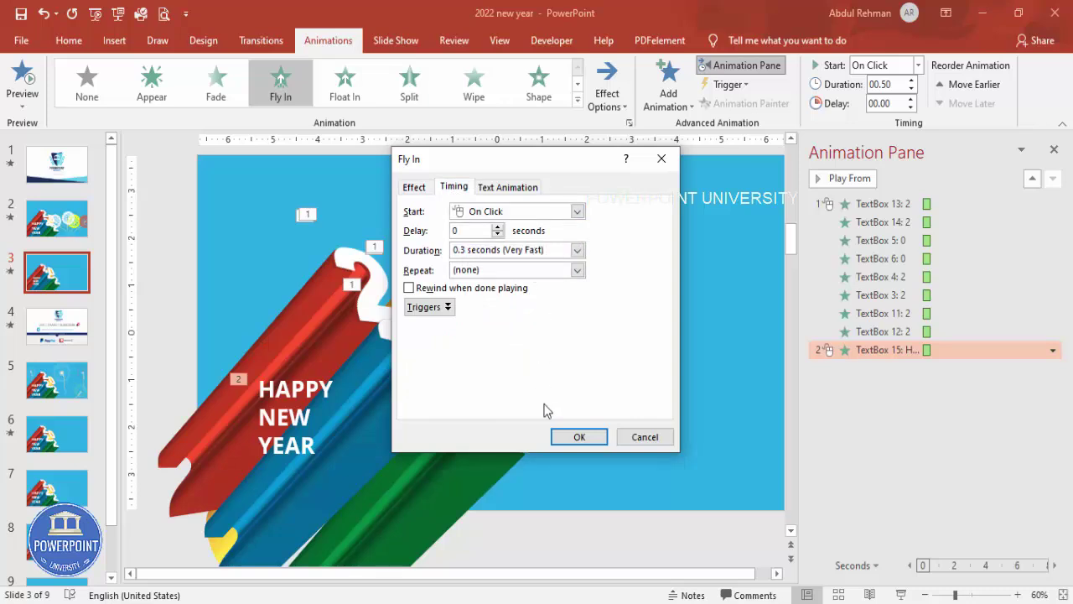
left_click(577, 443)
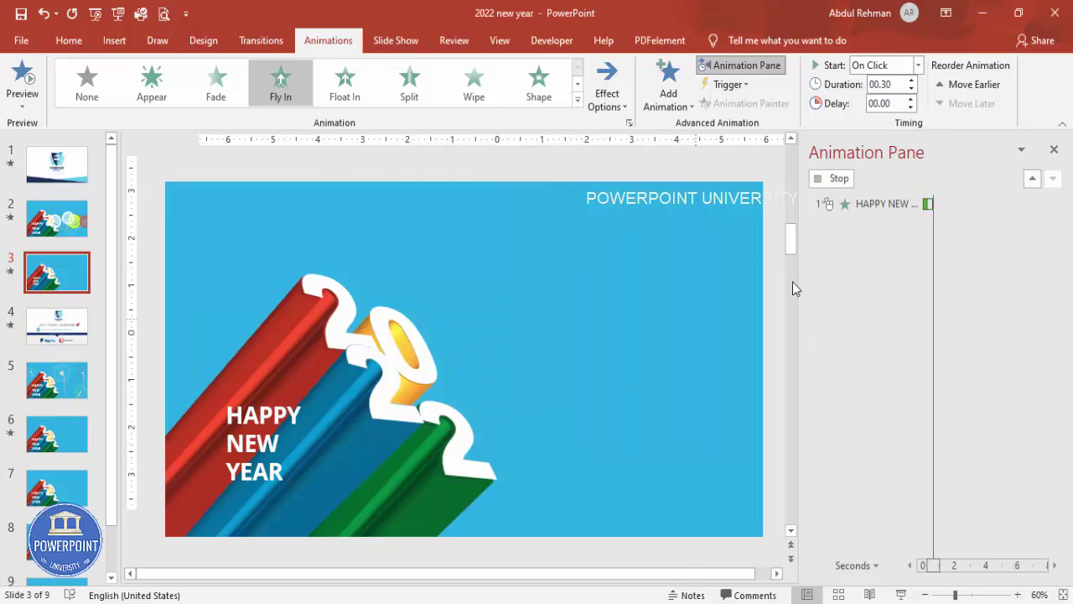
Start the text animation After Previous and preview the slide show
left_click(918, 64)
left_click(874, 121)
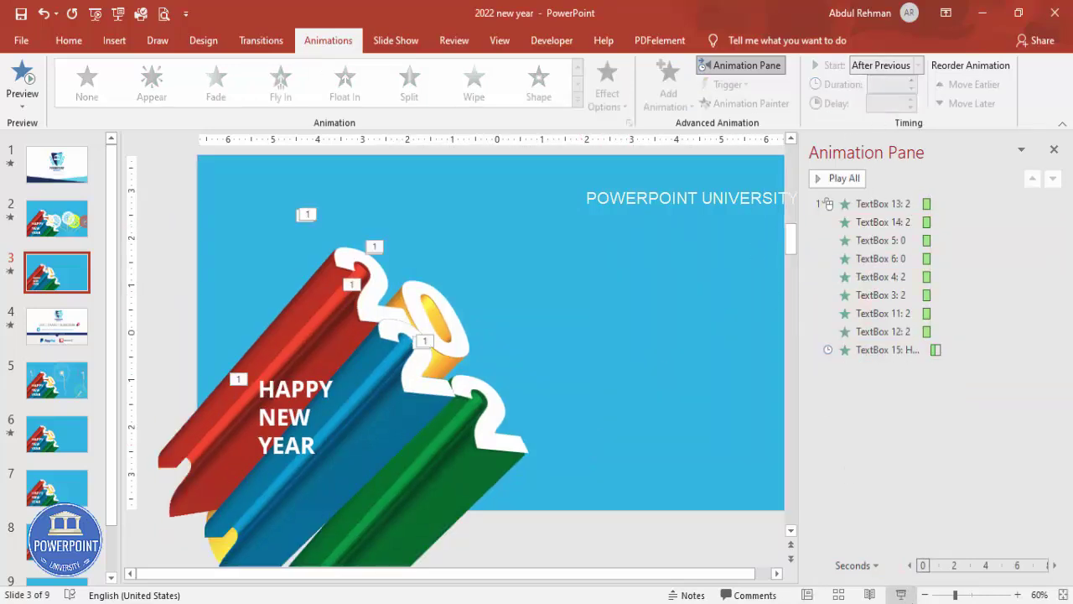
left_click(902, 595)
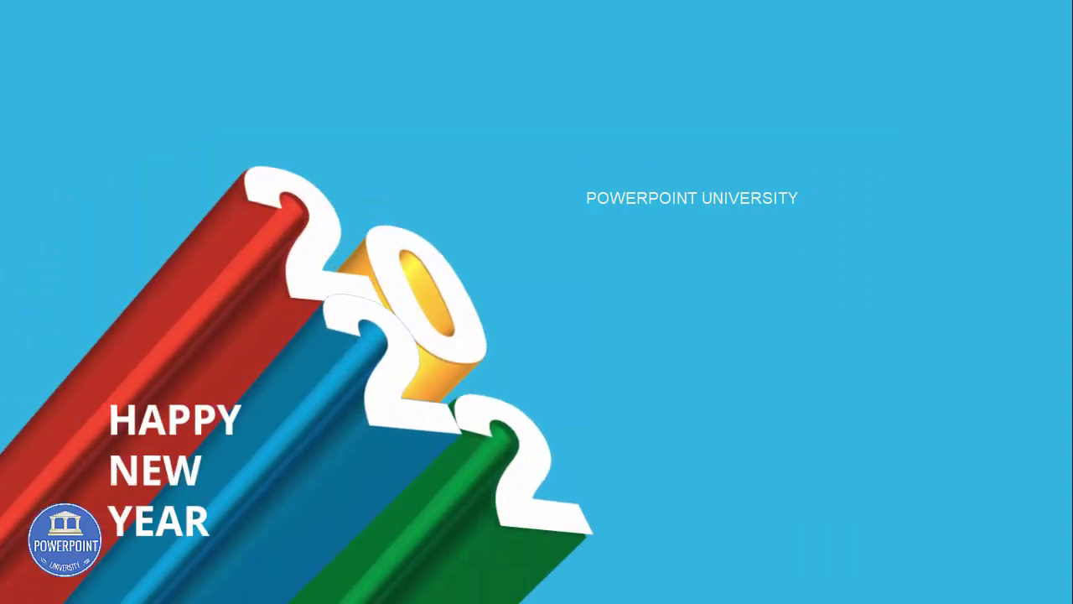
key("Escape")
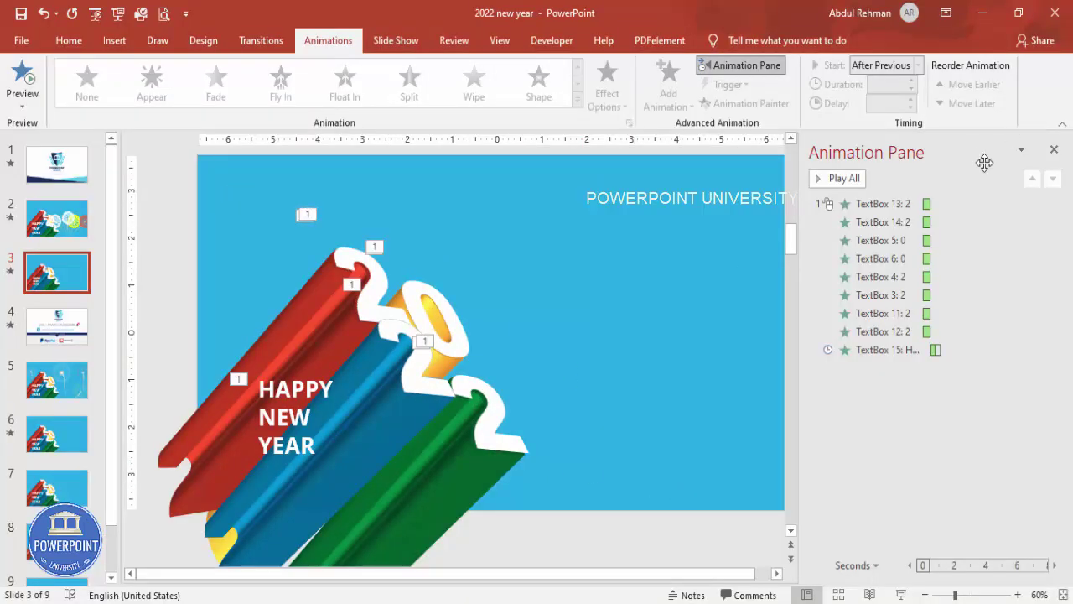
Review the digit entries' animation settings in the Animation Pane, down to TextBox 11
left_click(891, 223)
left_click(885, 241)
left_click(882, 258)
left_click(880, 296)
left_click(879, 313)
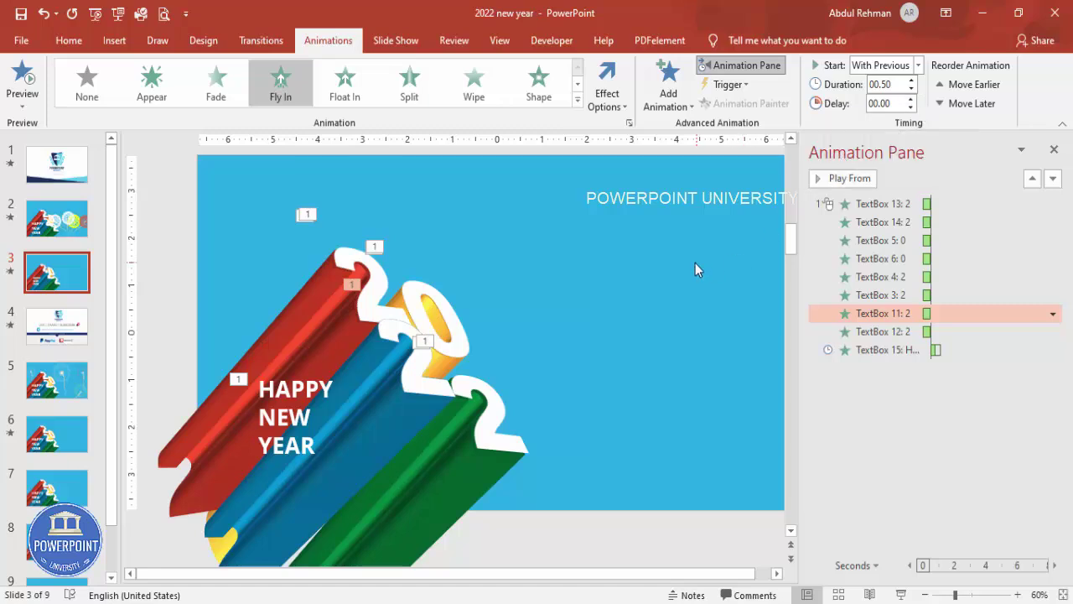
left_click(643, 276)
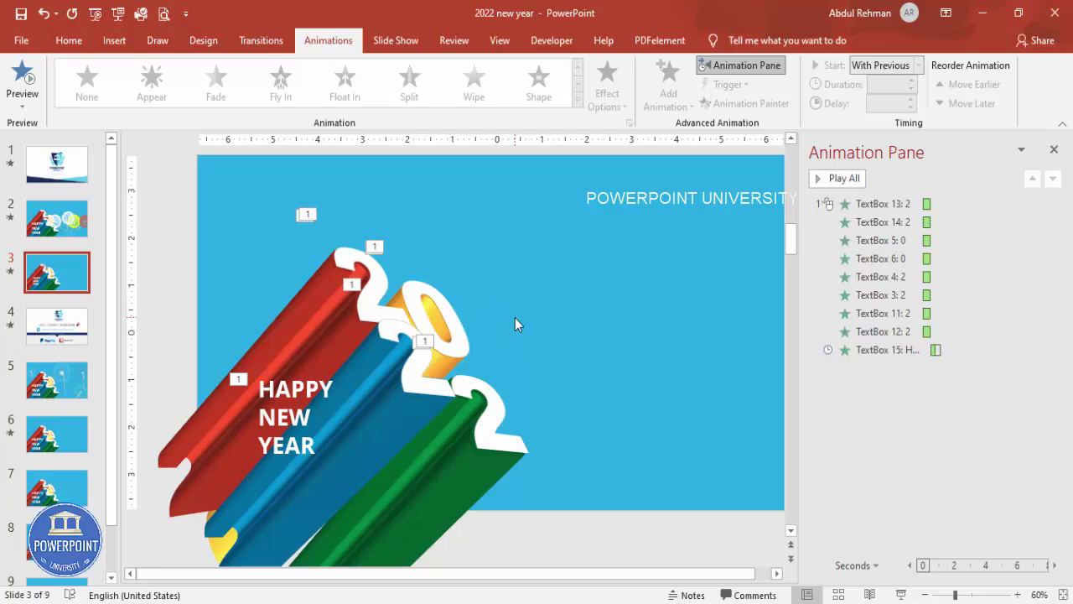
Select a white firework's trail and burst on slide 2
left_click(64, 227)
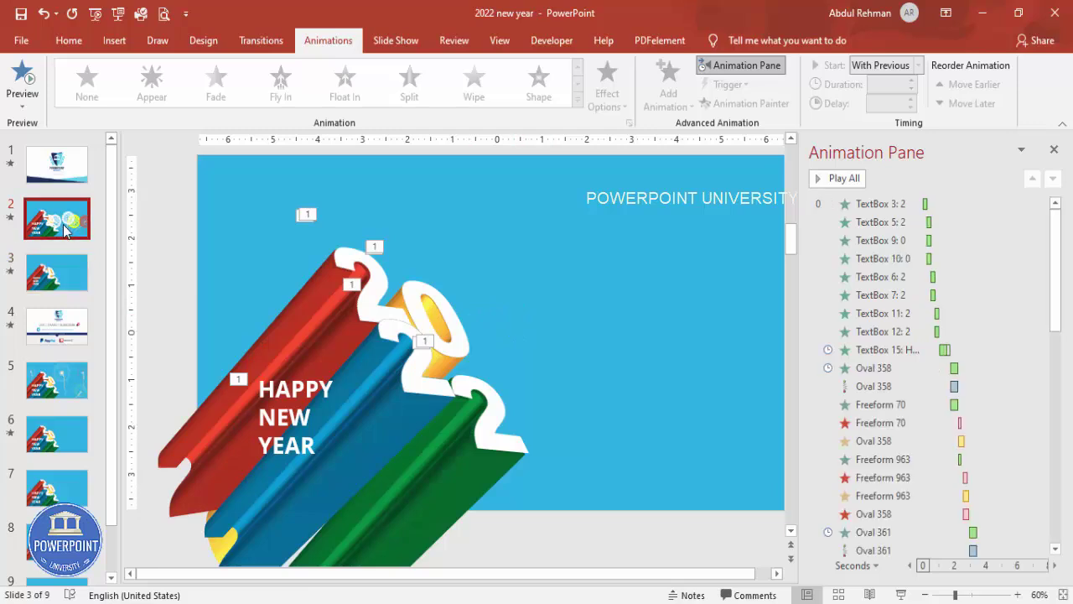
left_click(631, 266)
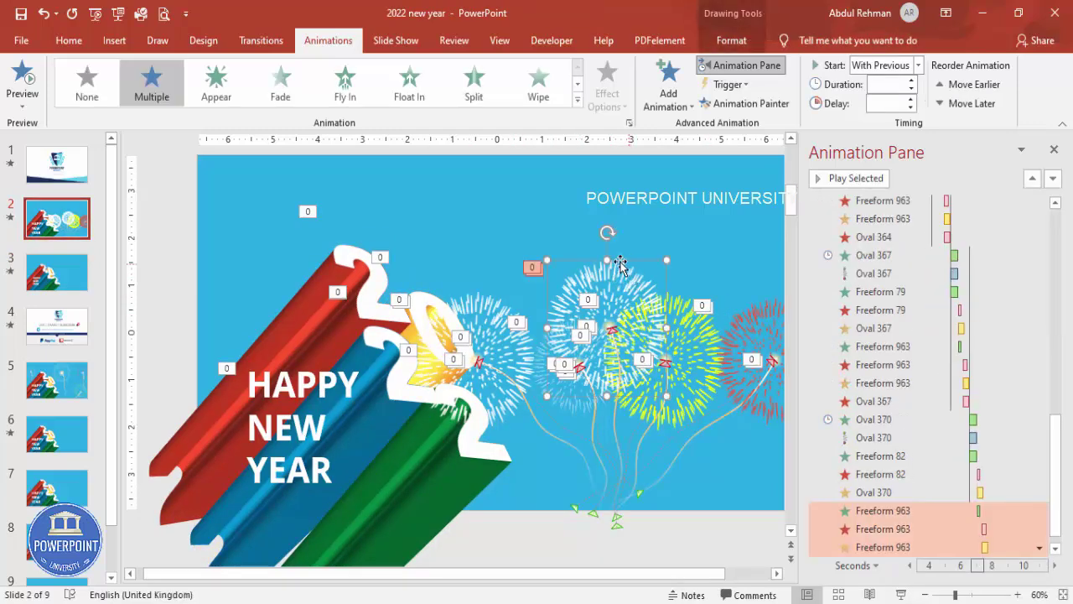
left_click(114, 42)
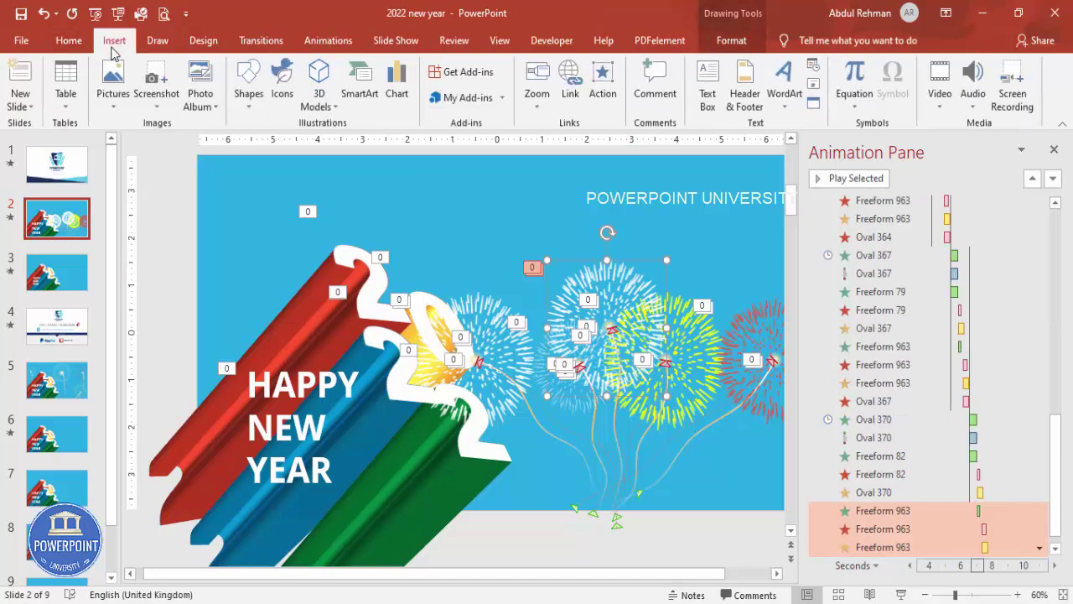
left_click(249, 88)
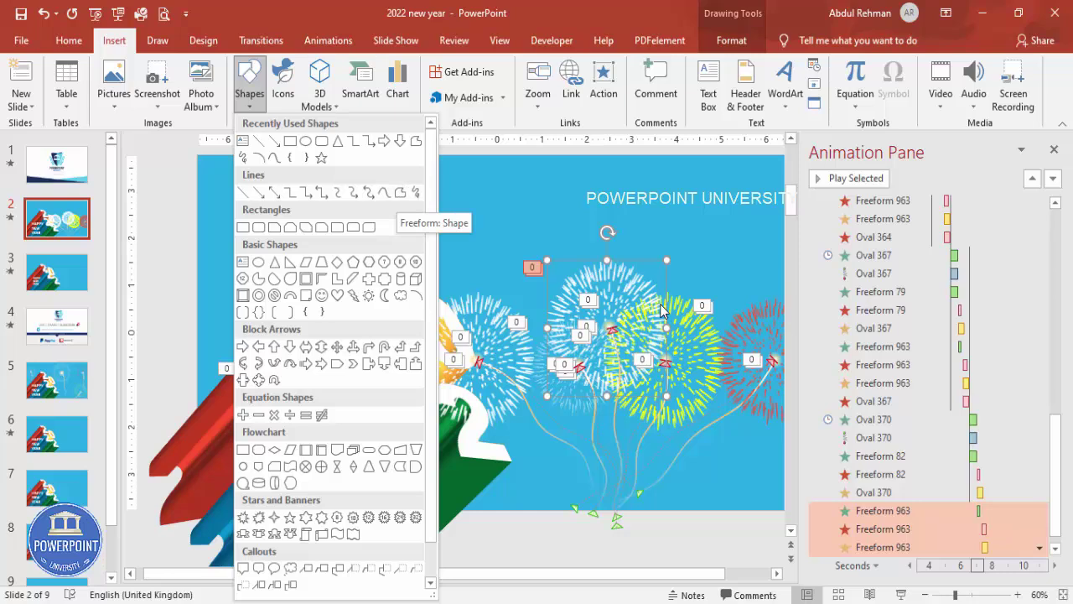
left_click(669, 218)
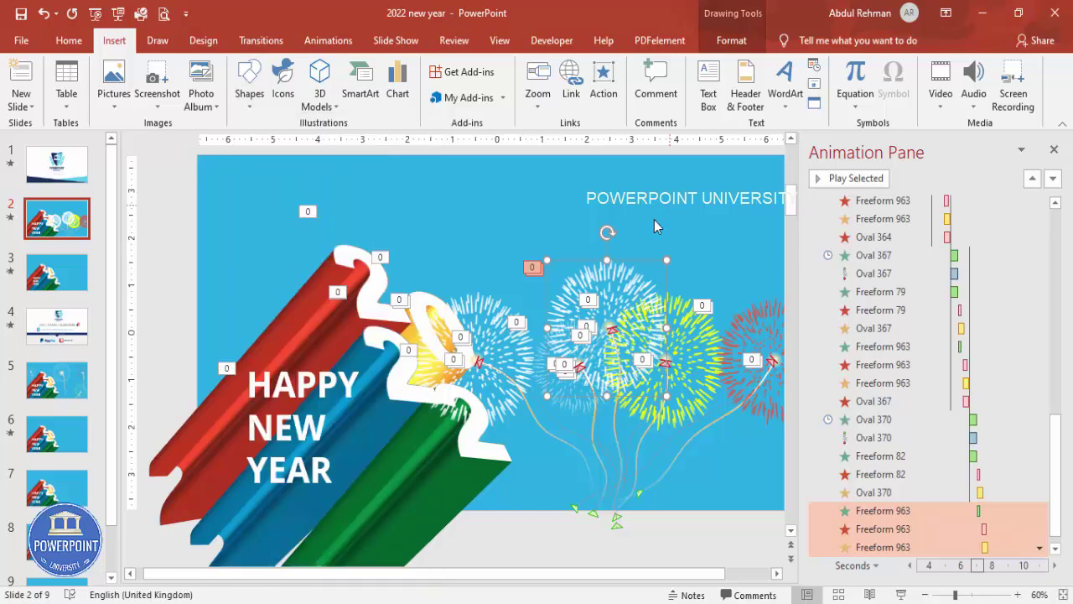
left_click(593, 438)
left_click(602, 322)
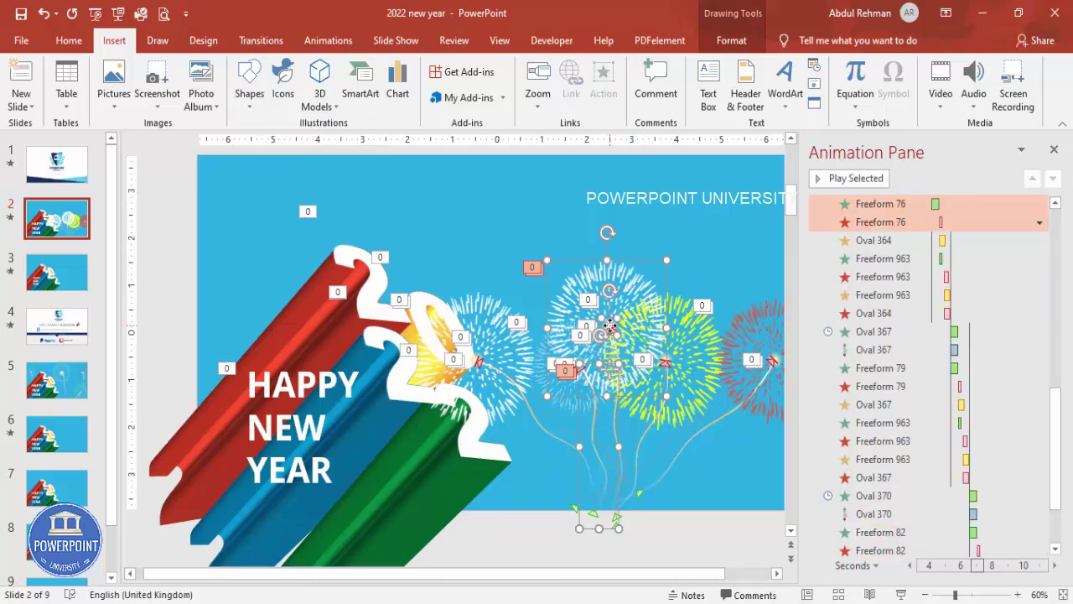
Paste the firework onto slide 3, align its trail with the burst, and preview
left_click(74, 282)
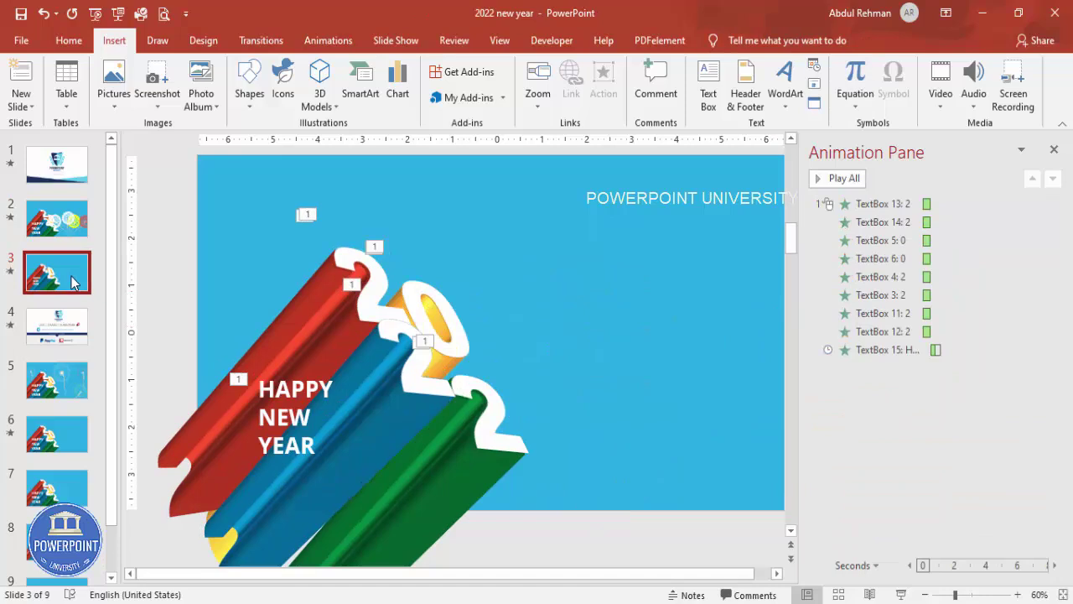
key("ctrl+v")
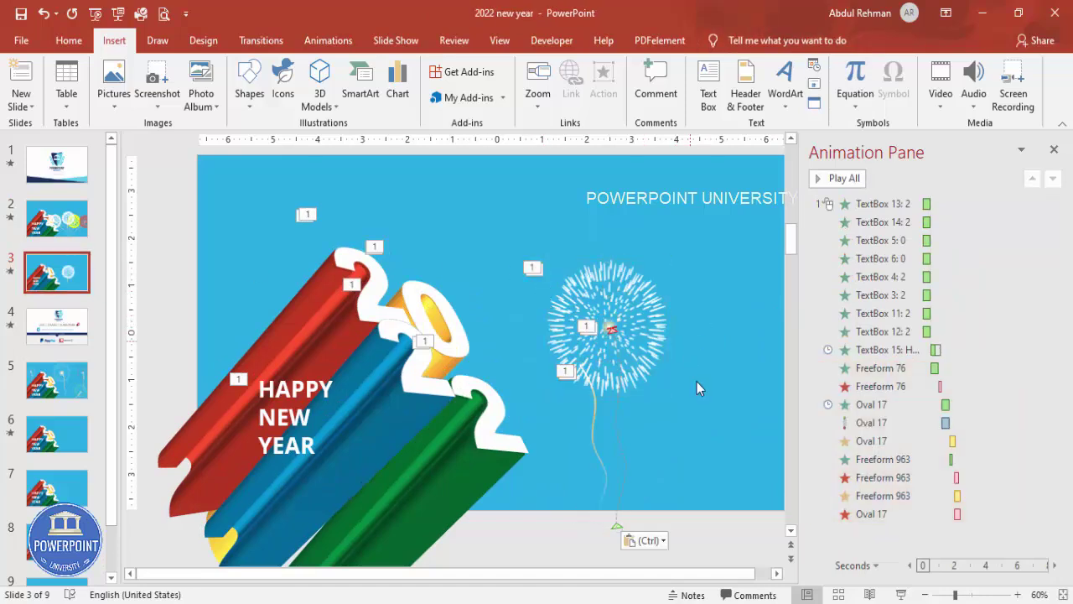
left_click(595, 445)
left_click_drag(594, 431, 626, 400)
left_click(698, 444)
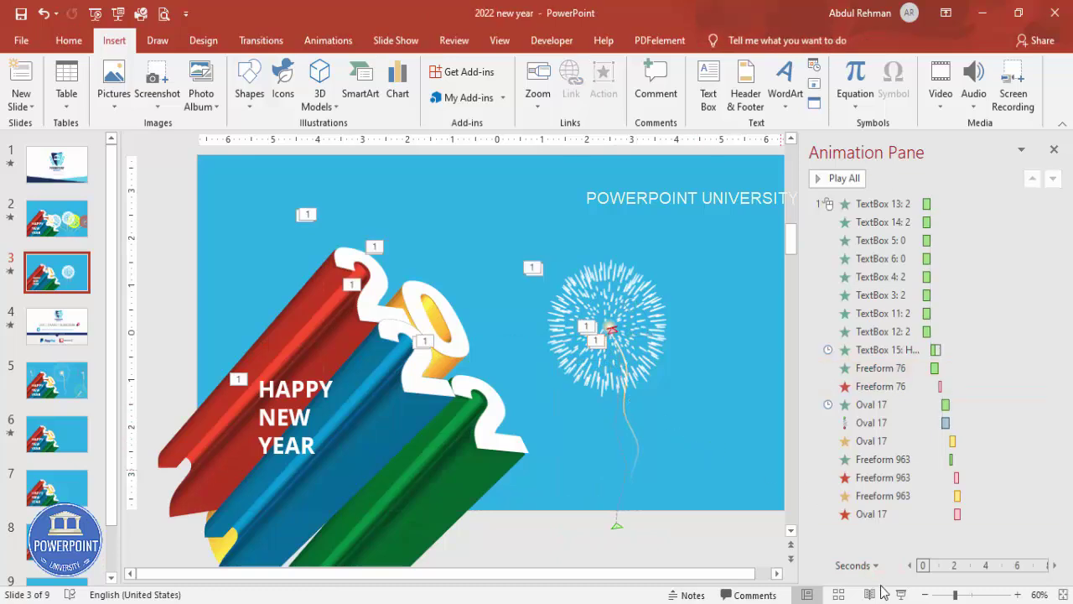
left_click(902, 595)
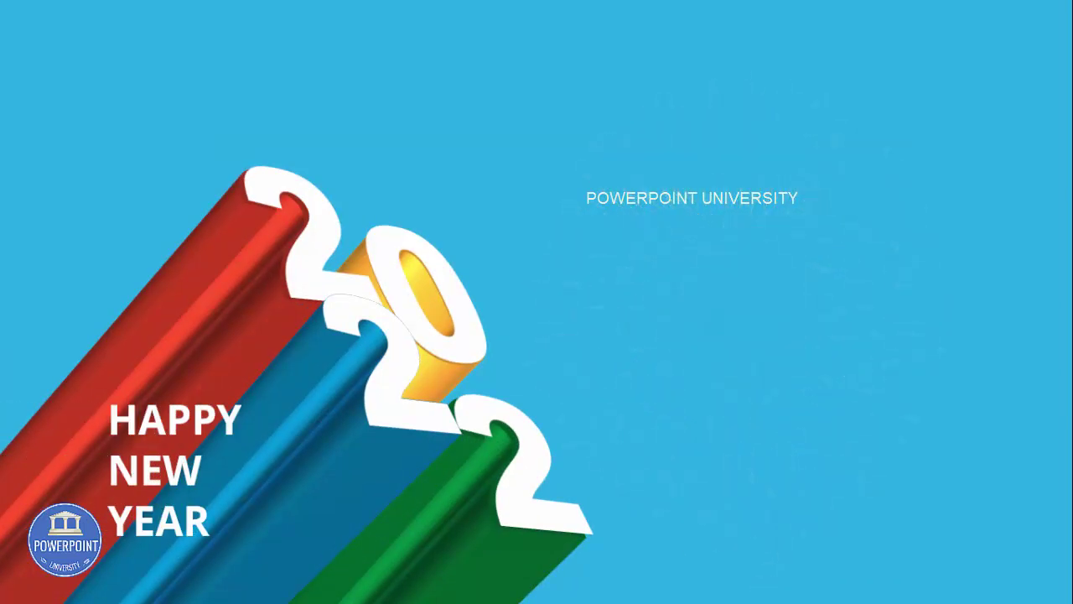
key("Escape")
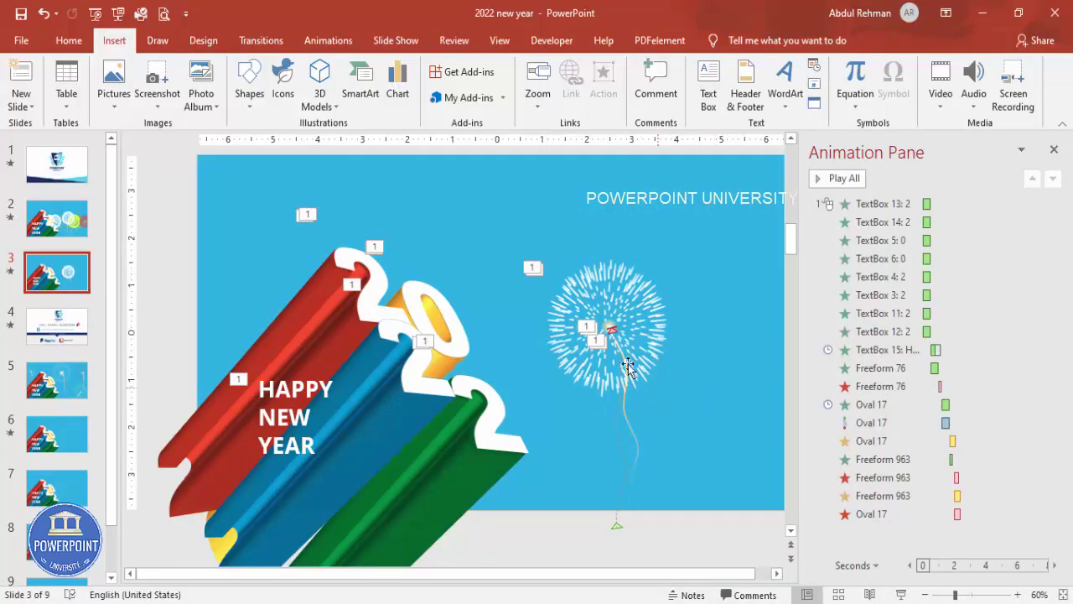
Change the slide 3 firework's shape outline to red from Recent Colors
left_click(611, 283)
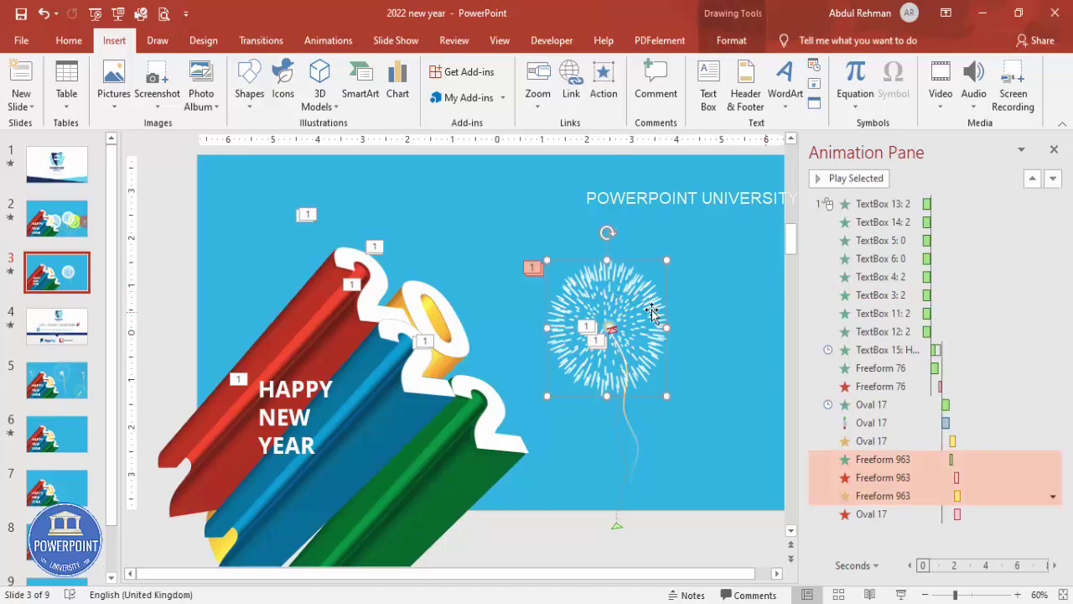
left_click(731, 41)
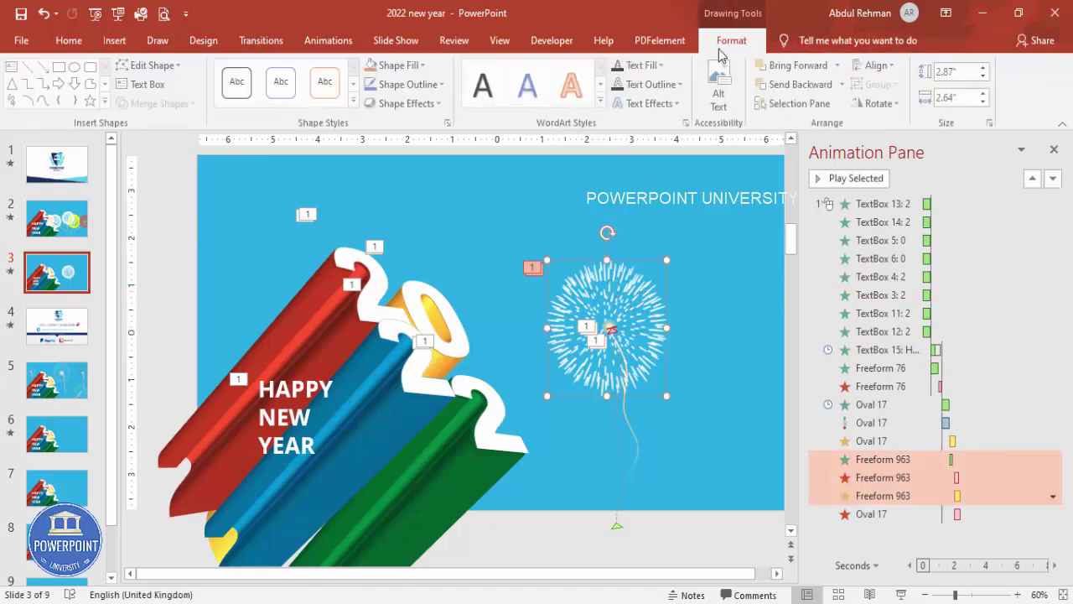
left_click(401, 67)
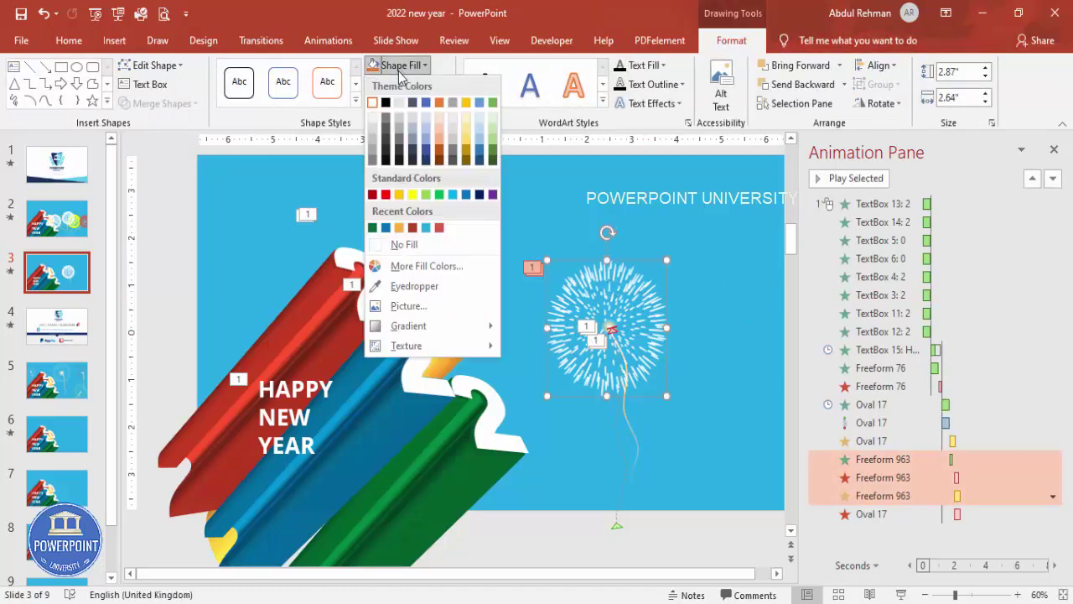
left_click(410, 194)
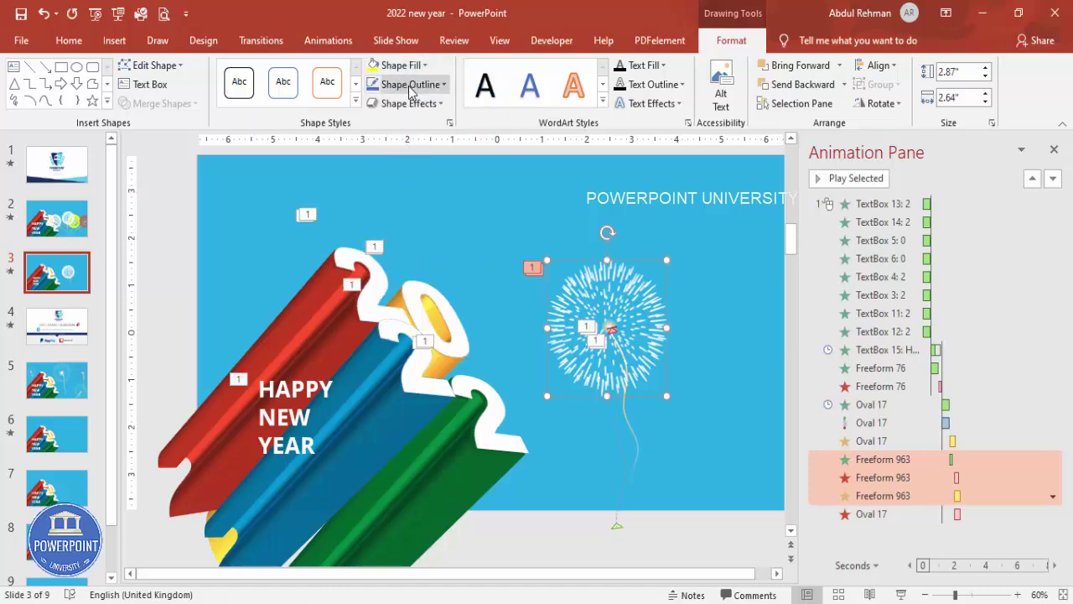
left_click(409, 87)
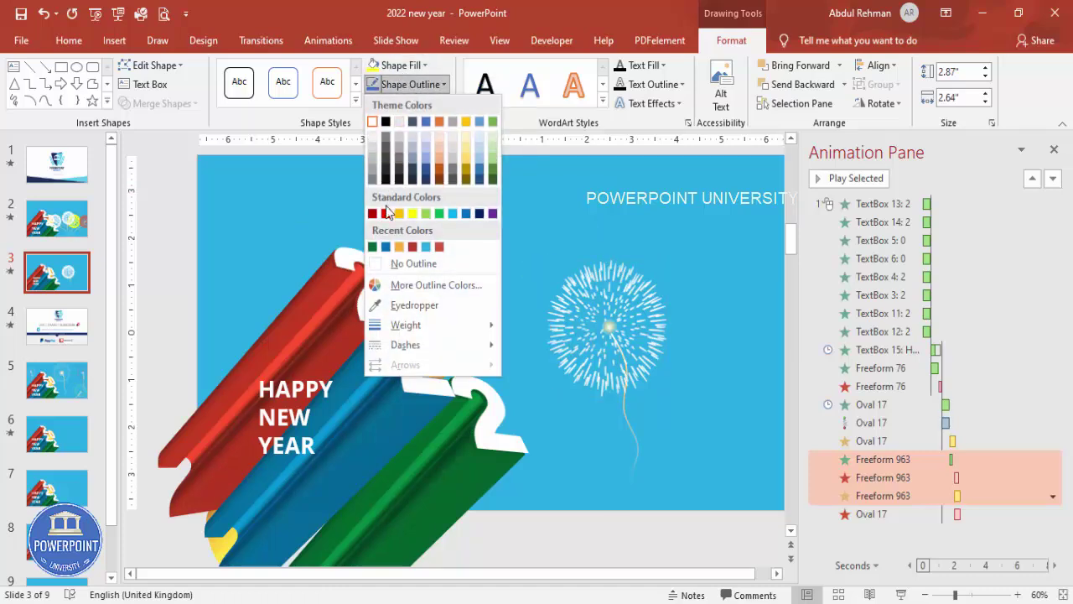
left_click(412, 247)
left_click(720, 374)
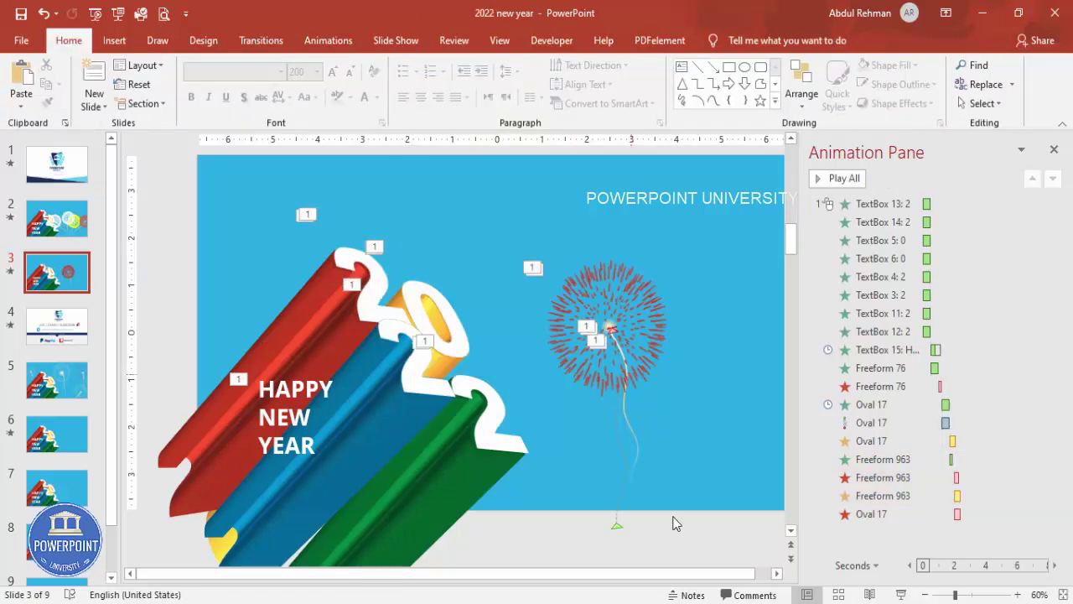